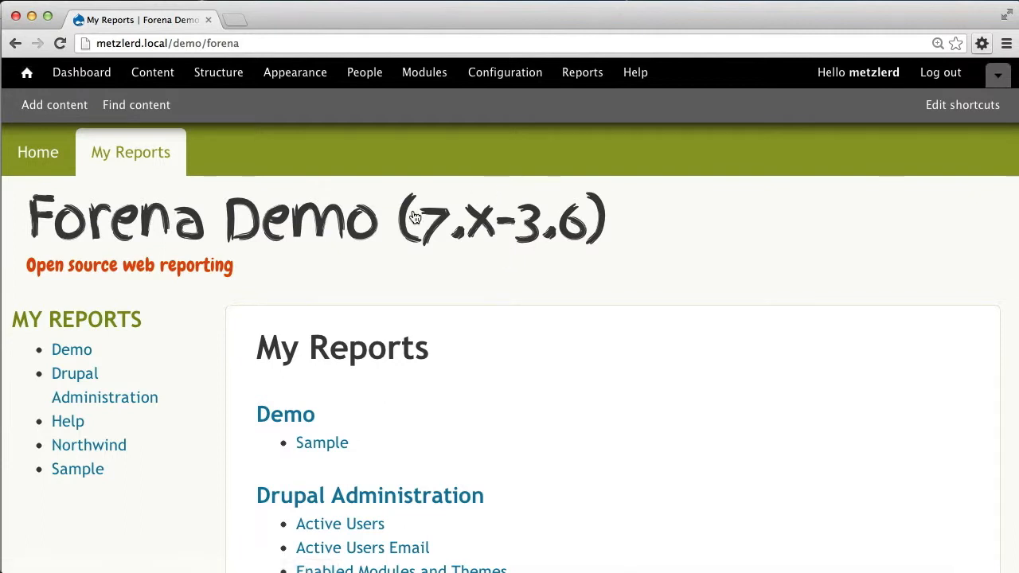
# Open the Northwind Customer Orders report and browse the choices of its Customer parameter without picking one.
pyautogui.scroll(-2, 375, 450)
pyautogui.scroll(-10, 375, 450)
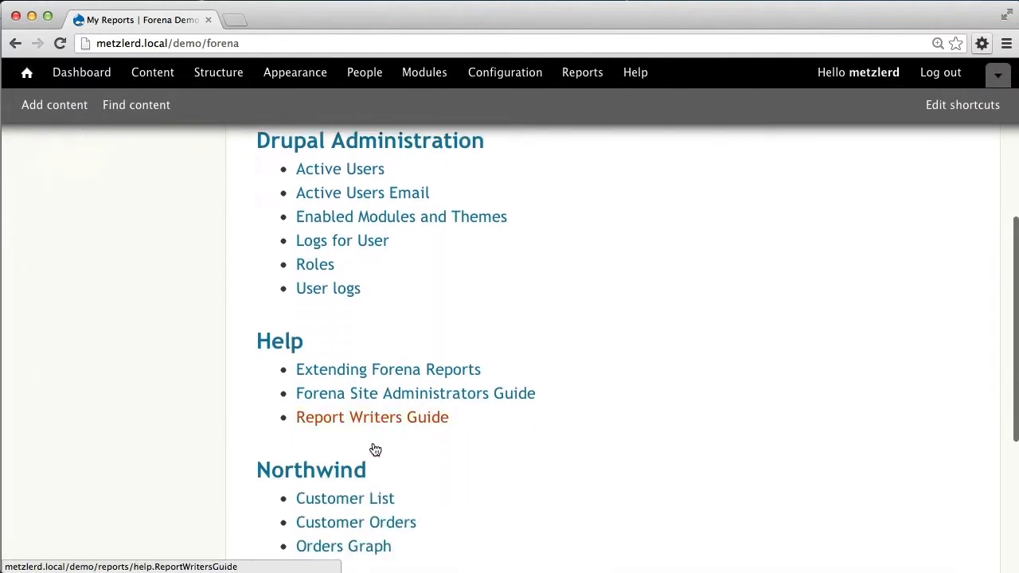
pyautogui.click(367, 461)
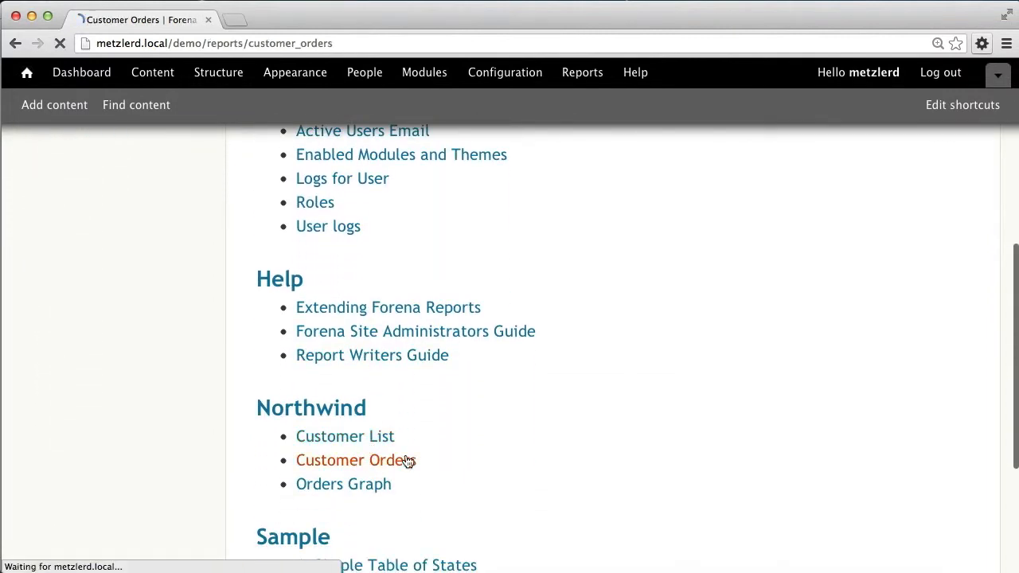
pyautogui.scroll(-3, 228, 428)
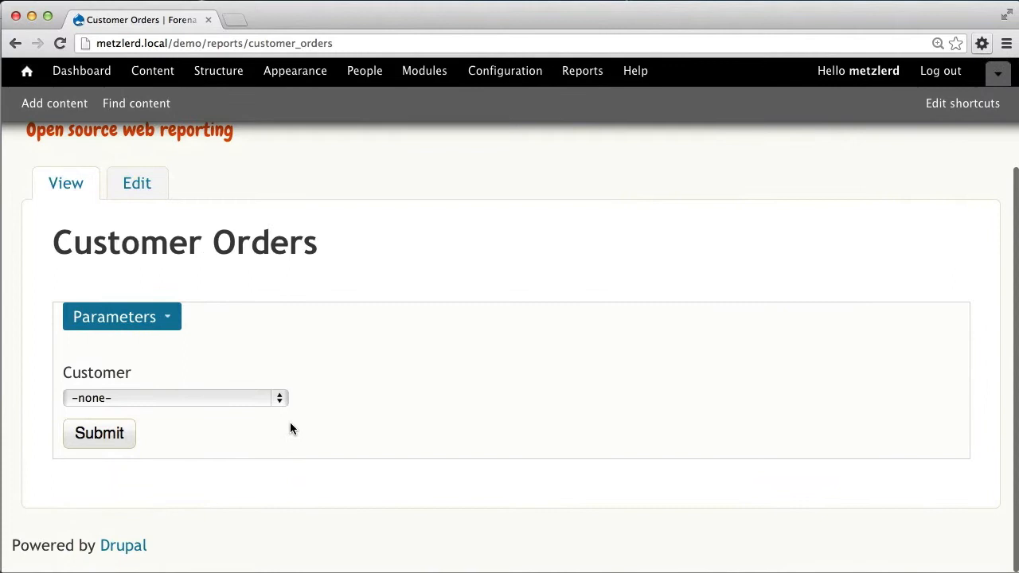
pyautogui.click(183, 400)
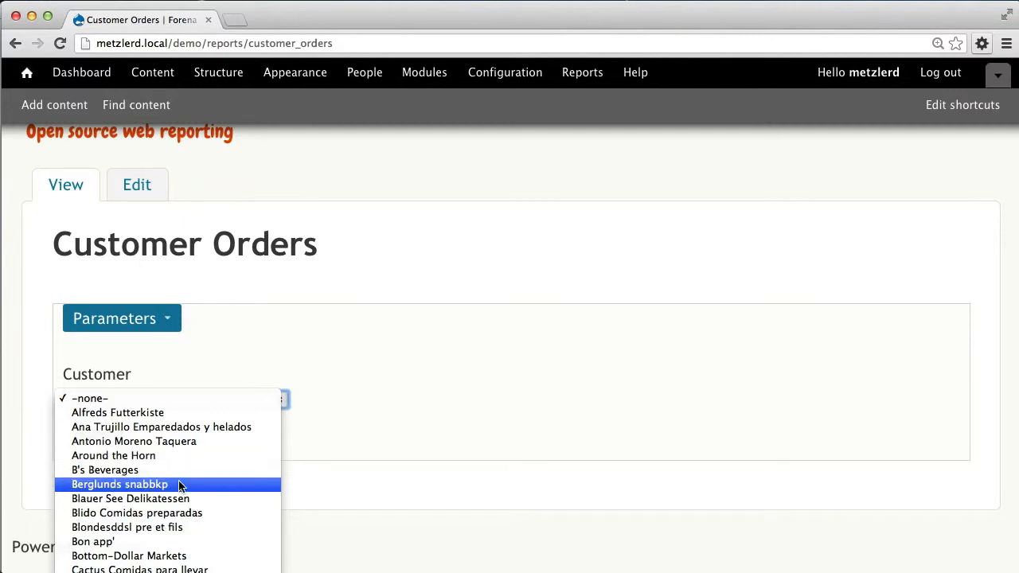
pyautogui.scroll(-20, 178, 484)
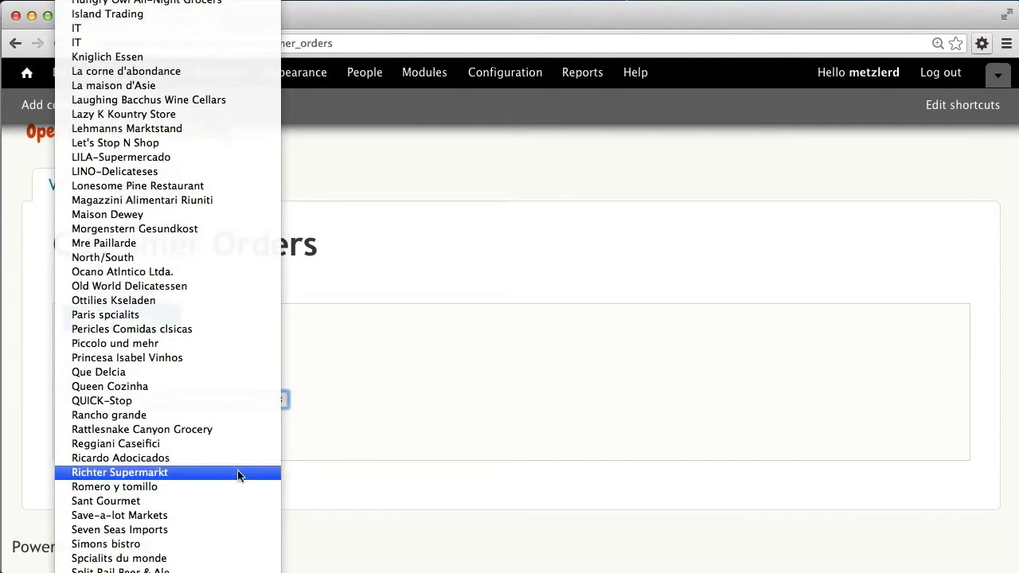
pyautogui.click(485, 368)
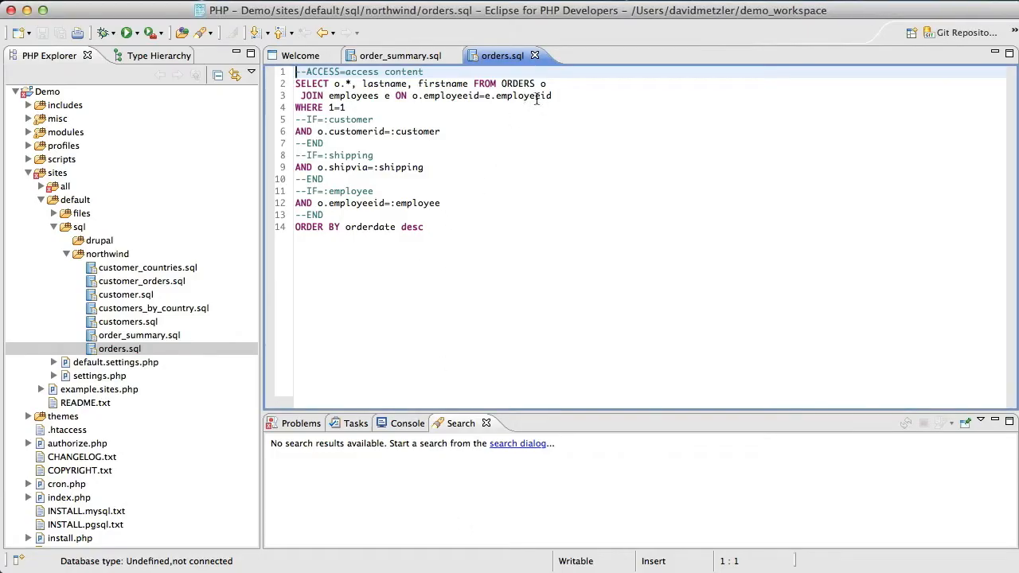
# In Eclipse, close orders.sql and order_summary.sql, and examine the country and country_name columns selected in customer_countries.sql.
pyautogui.click(535, 55)
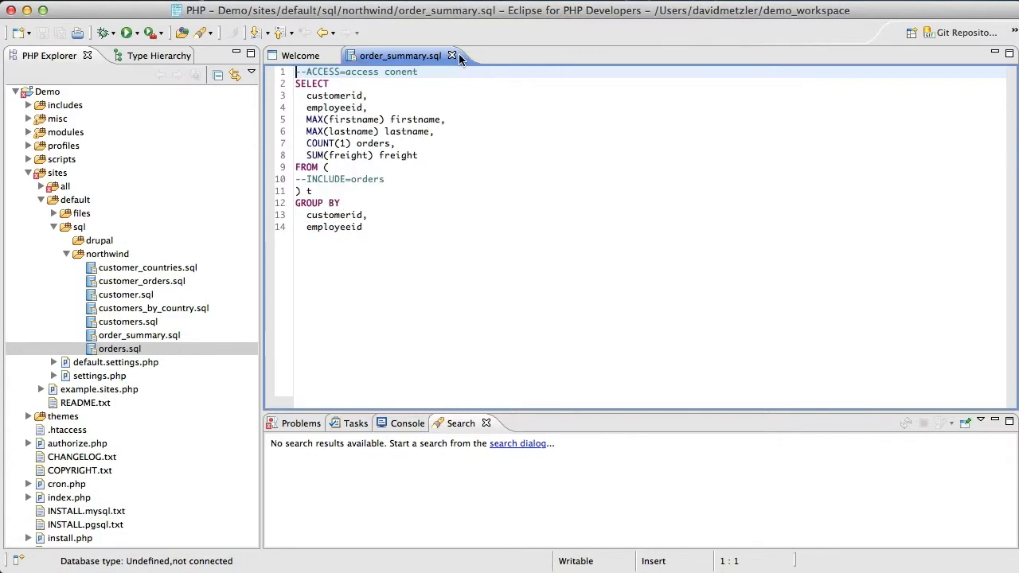
pyautogui.click(459, 55)
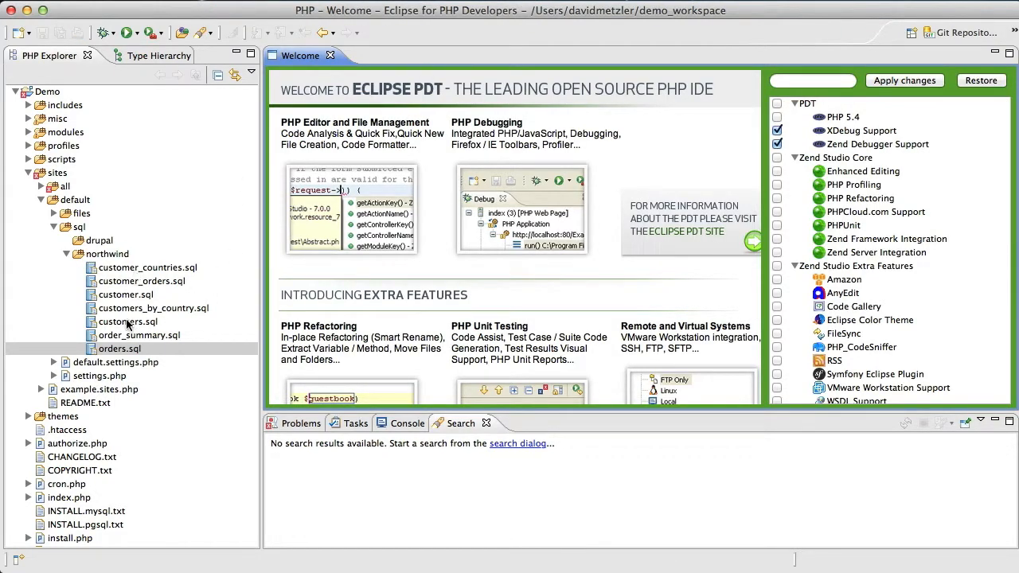
pyautogui.doubleClick(129, 268)
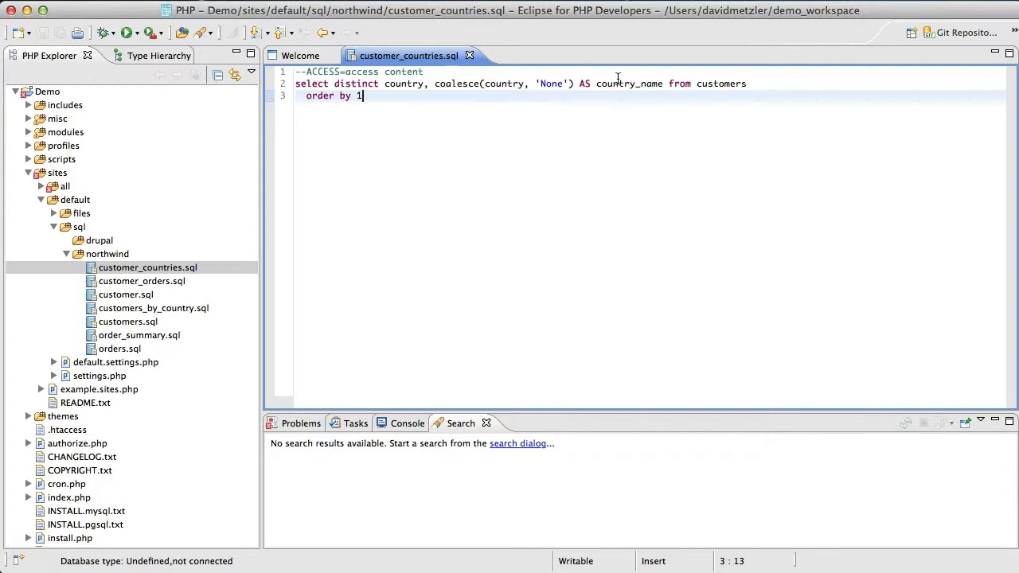
pyautogui.doubleClick(398, 86)
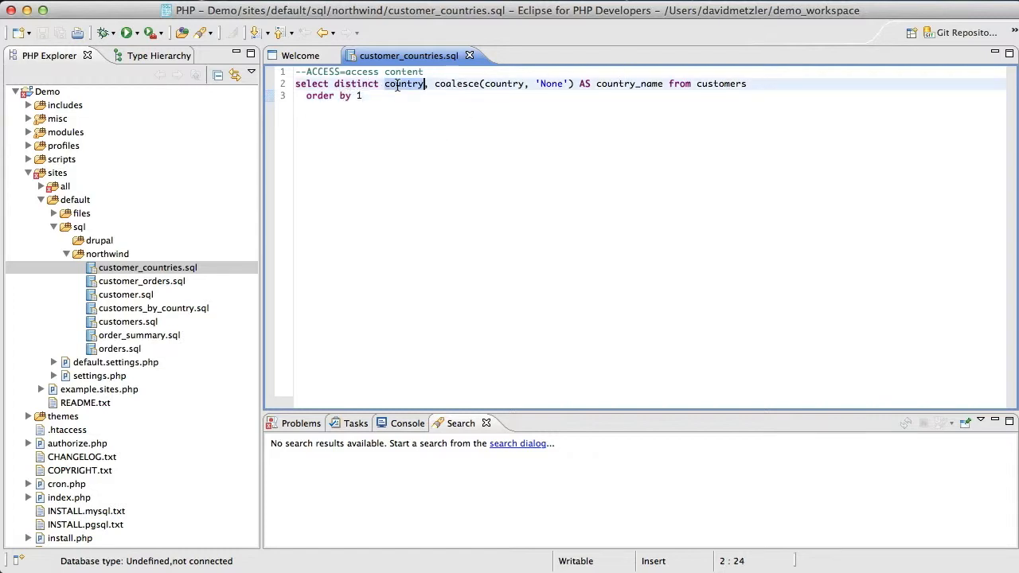
pyautogui.doubleClick(600, 84)
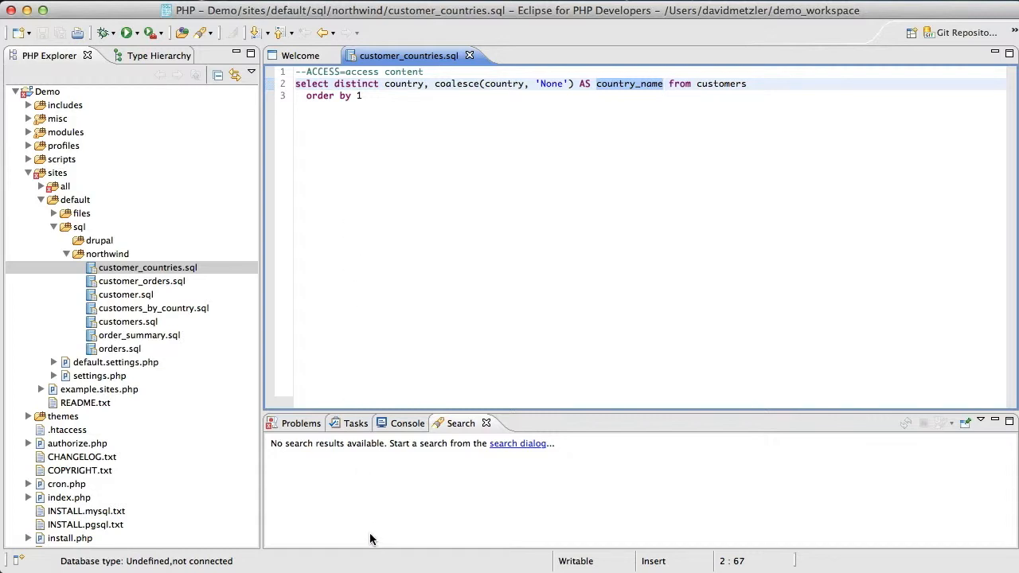
# Open customers_by_country.sql and examine its IF/ELSE conditions that filter customers by the country parameter or by null.
pyautogui.doubleClick(159, 309)
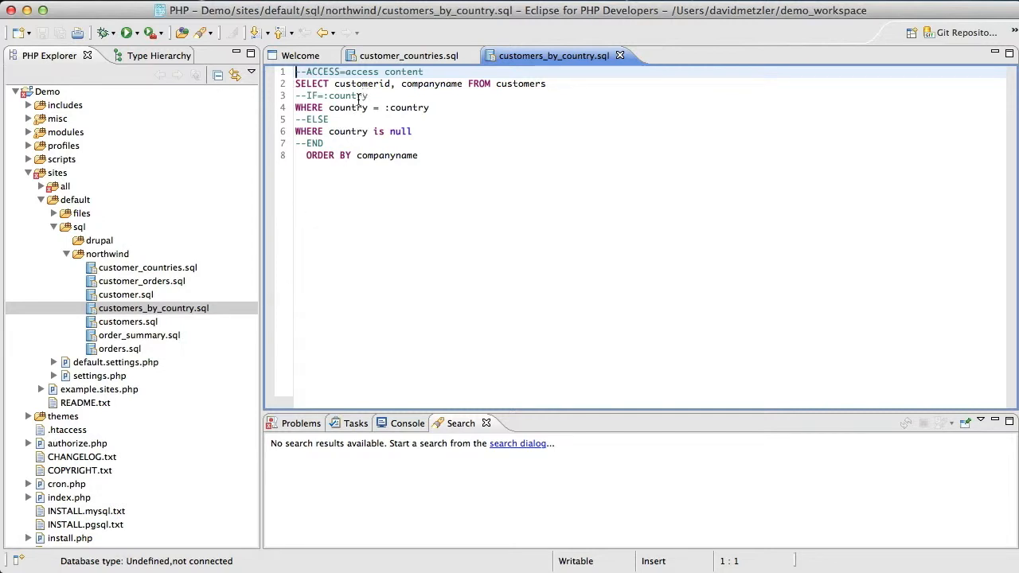
pyautogui.click(388, 97)
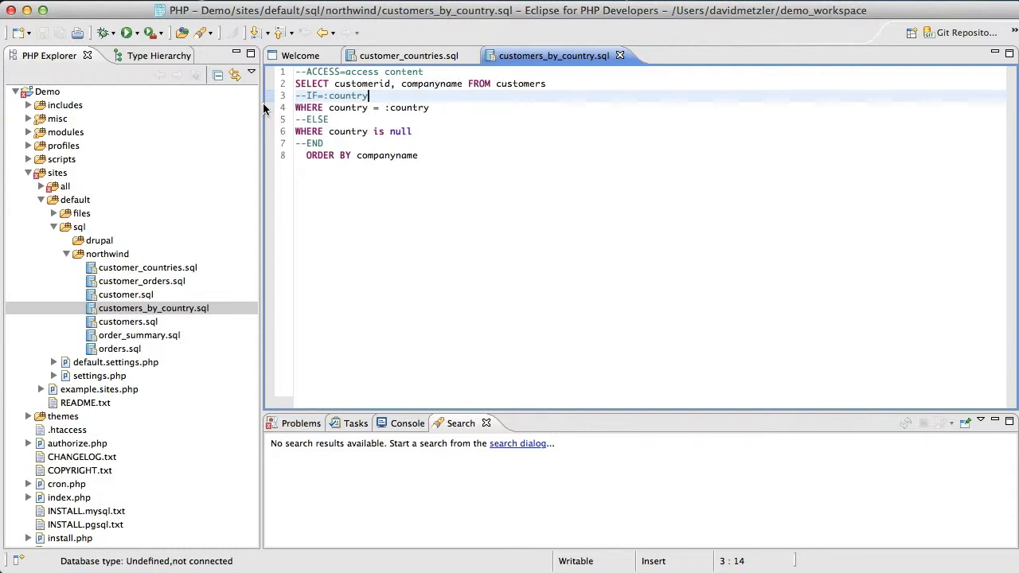
pyautogui.click(348, 95)
pyautogui.click(442, 108)
pyautogui.press('super+shift+Left')
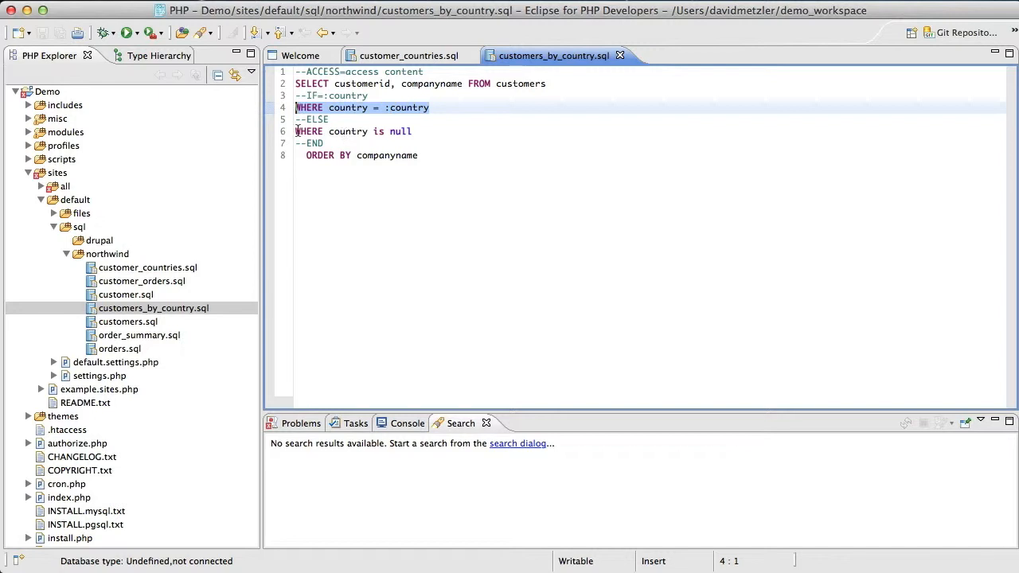
pyautogui.click(347, 133)
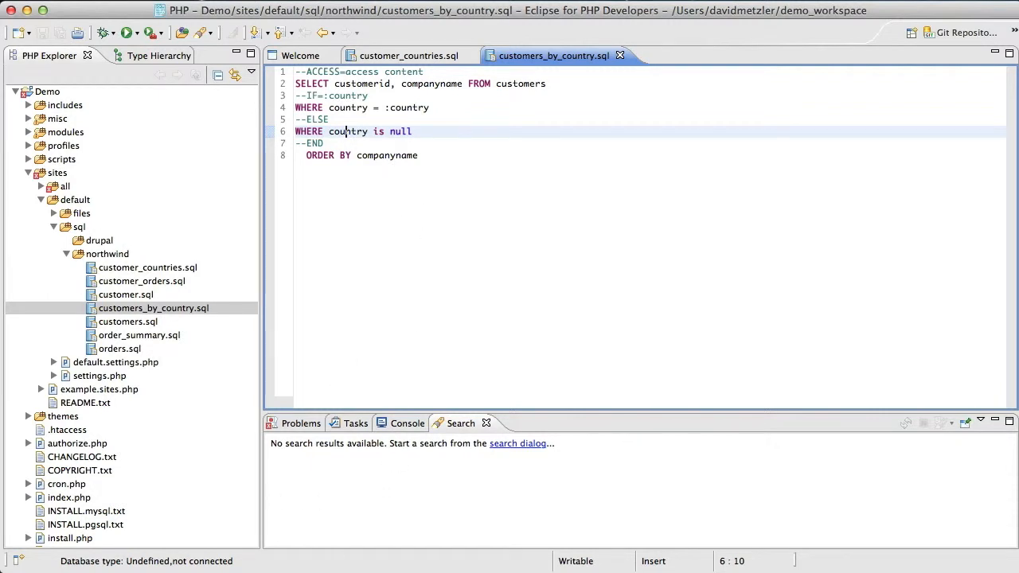
# Switch back to Chrome and remove the Customer parameter from the Customer Orders report, saving the report.
pyautogui.press('super+Tab')
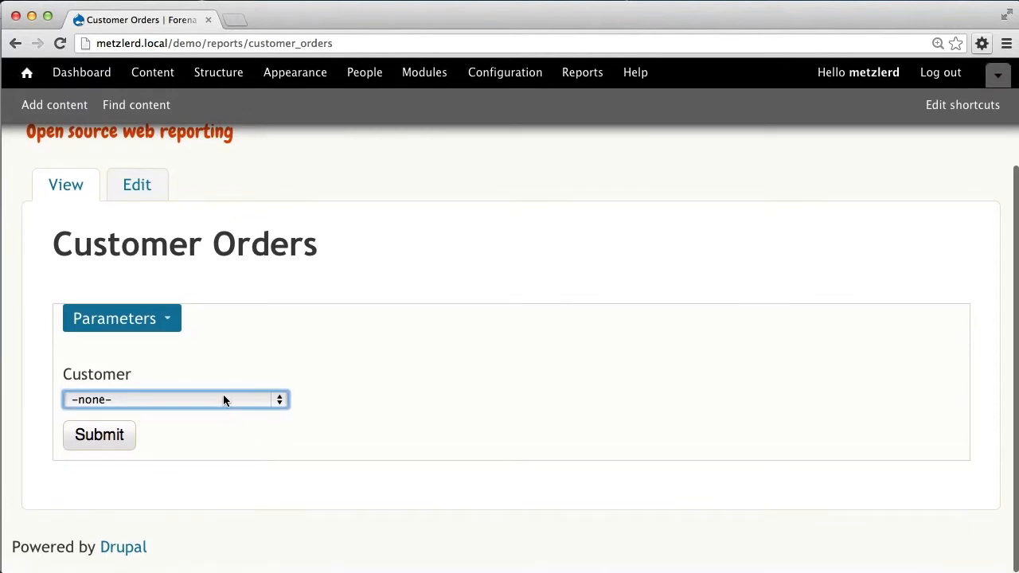
pyautogui.scroll(3, 358, 227)
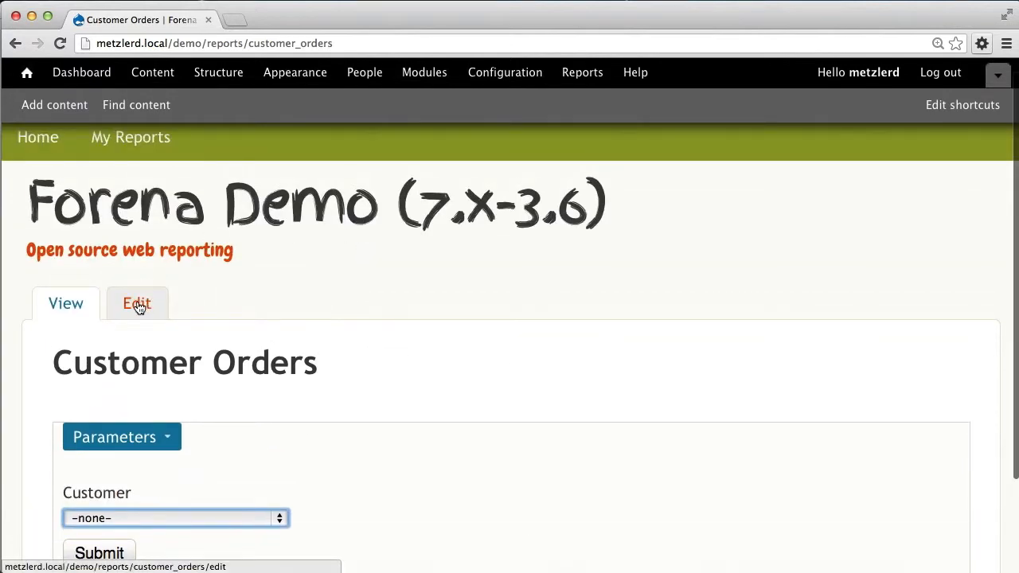
pyautogui.click(137, 301)
pyautogui.click(860, 217)
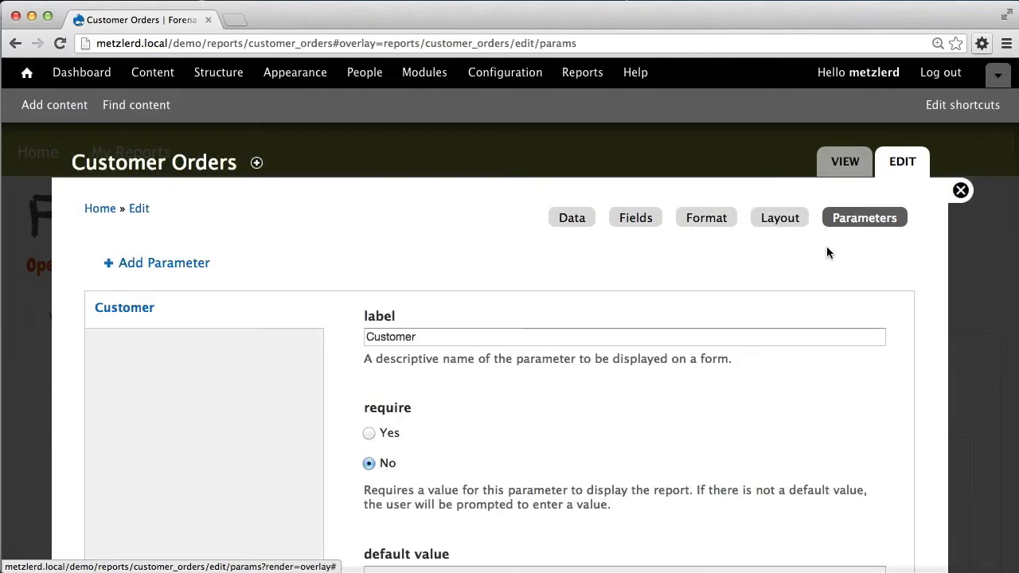
pyautogui.scroll(-1, 340, 334)
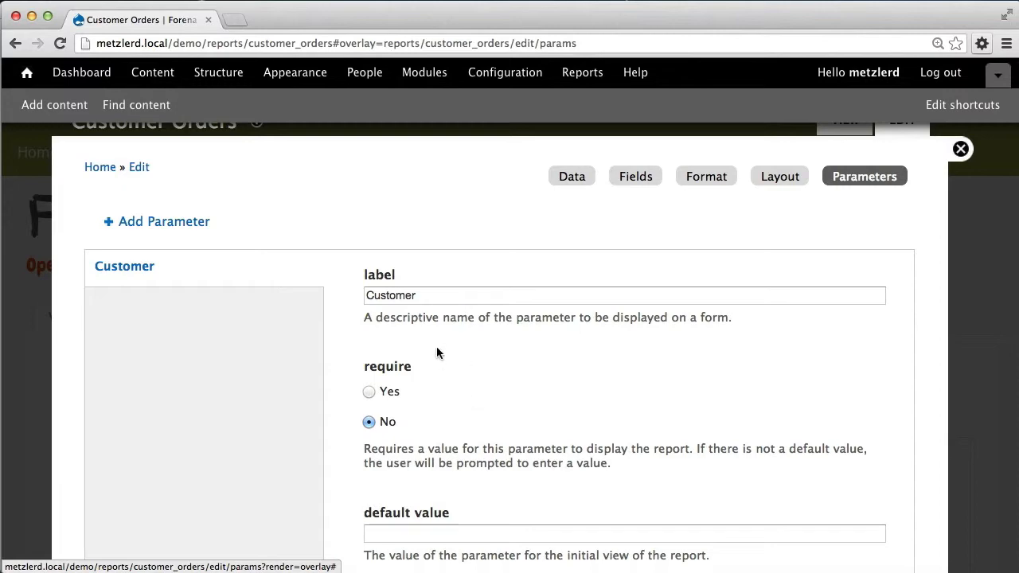
pyautogui.scroll(-15, 436, 353)
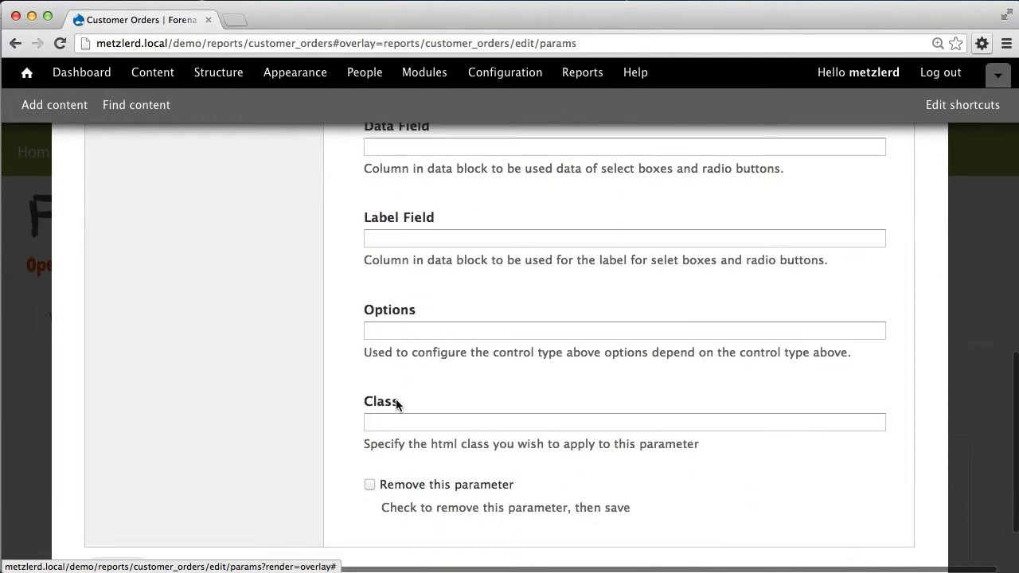
pyautogui.click(369, 485)
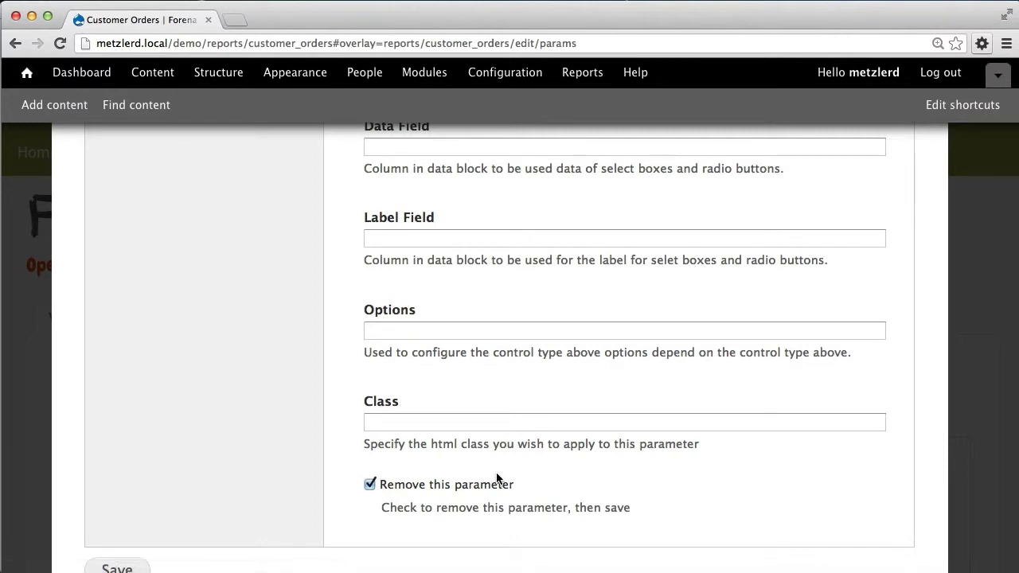
pyautogui.scroll(-2, 477, 478)
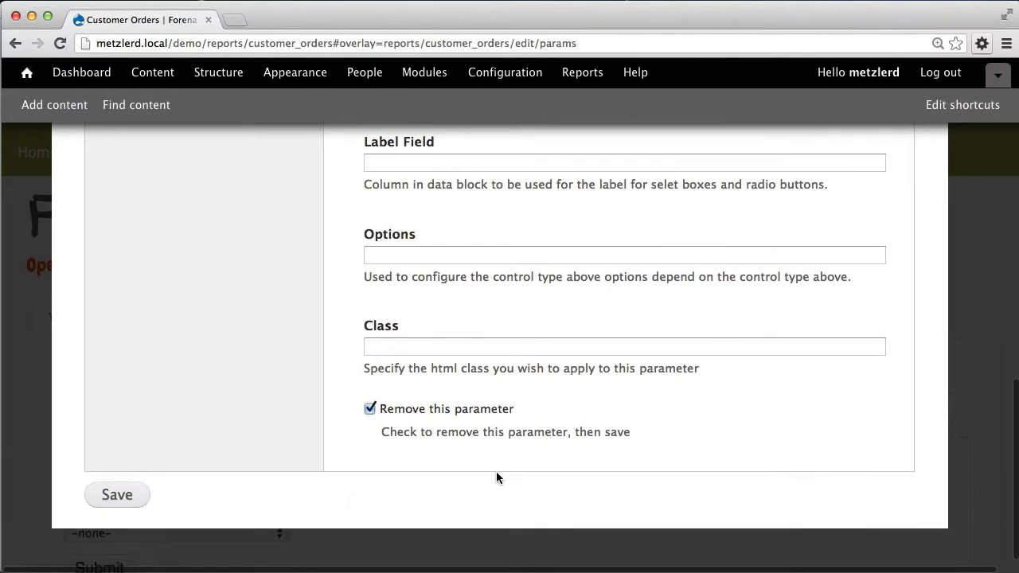
pyautogui.click(116, 496)
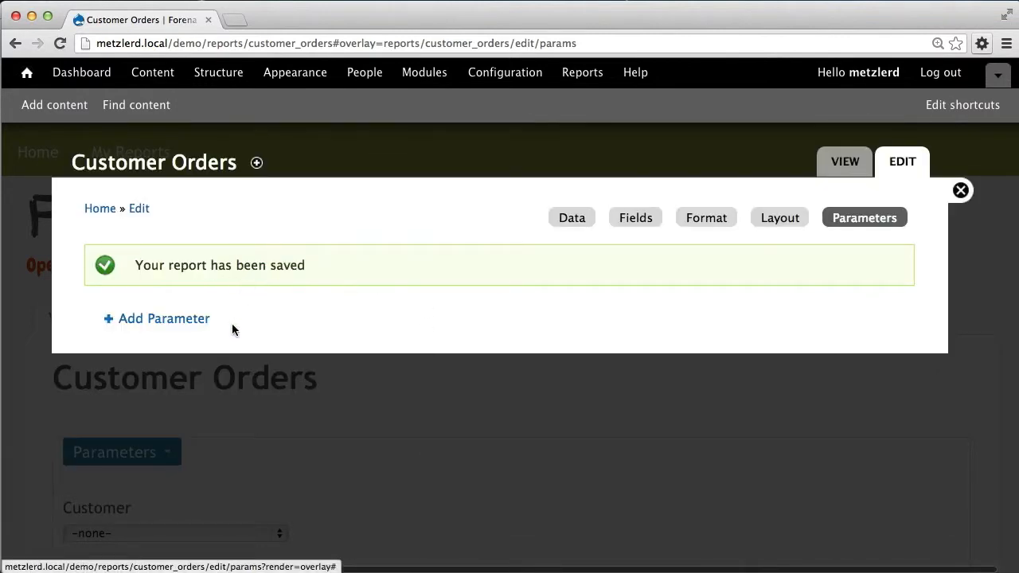
# Add a report parameter with the id "country" and the label "Country".
pyautogui.click(166, 320)
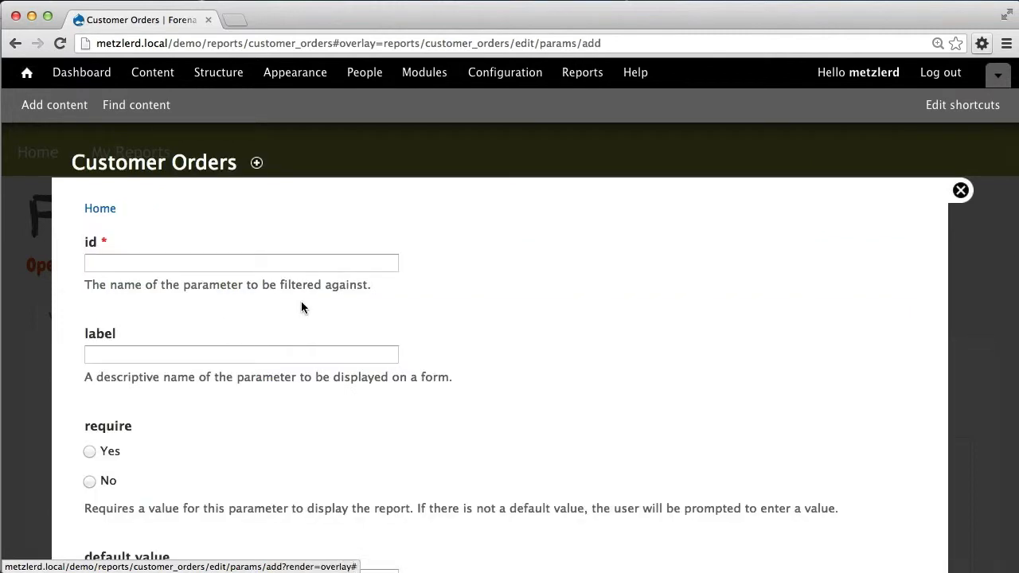
pyautogui.click(137, 263)
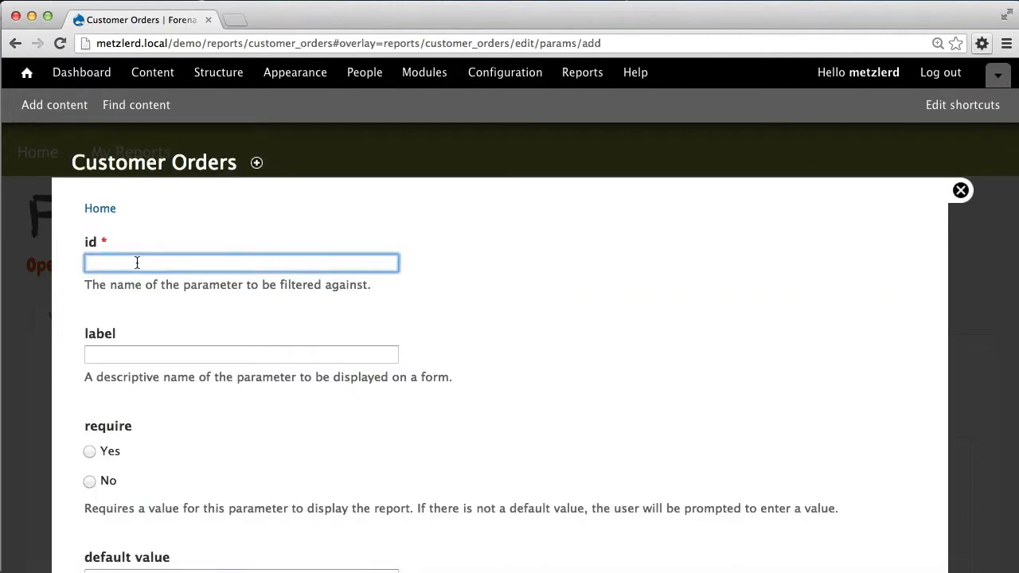
pyautogui.write('Cou')
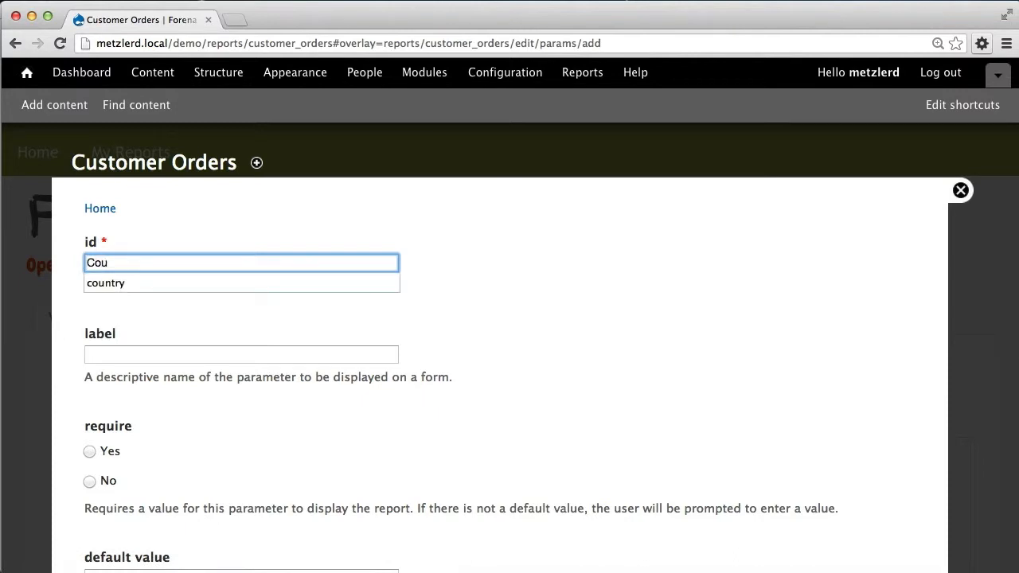
pyautogui.write('ngr')
pyautogui.press('BackSpace')
pyautogui.press('BackSpace')
pyautogui.press('BackSpace')
pyautogui.press('BackSpace')
pyautogui.press('BackSpace')
pyautogui.press('BackSpace')
pyautogui.write('country')
pyautogui.click(120, 353)
pyautogui.write('Country')
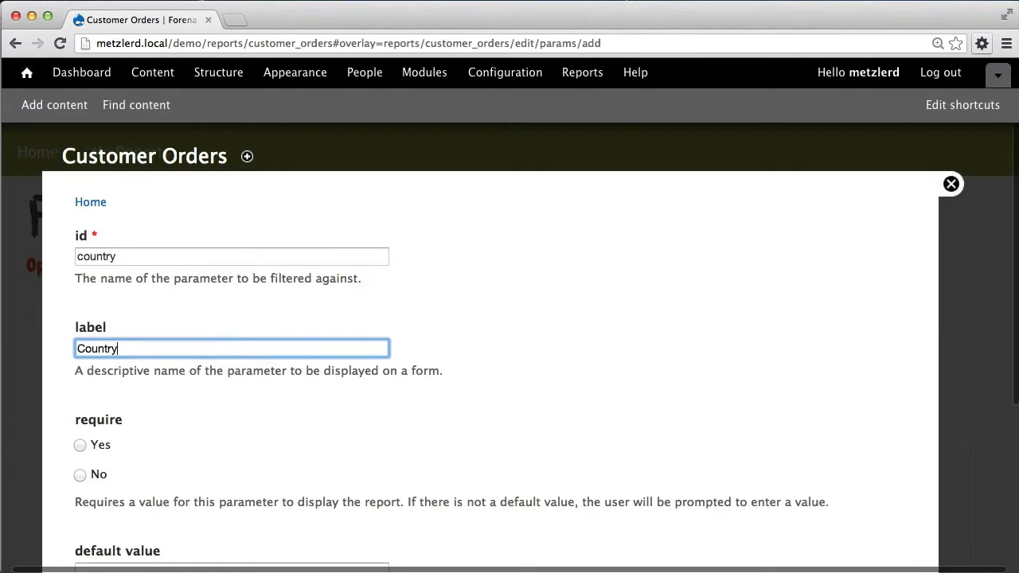
pyautogui.scroll(-5, 111, 354)
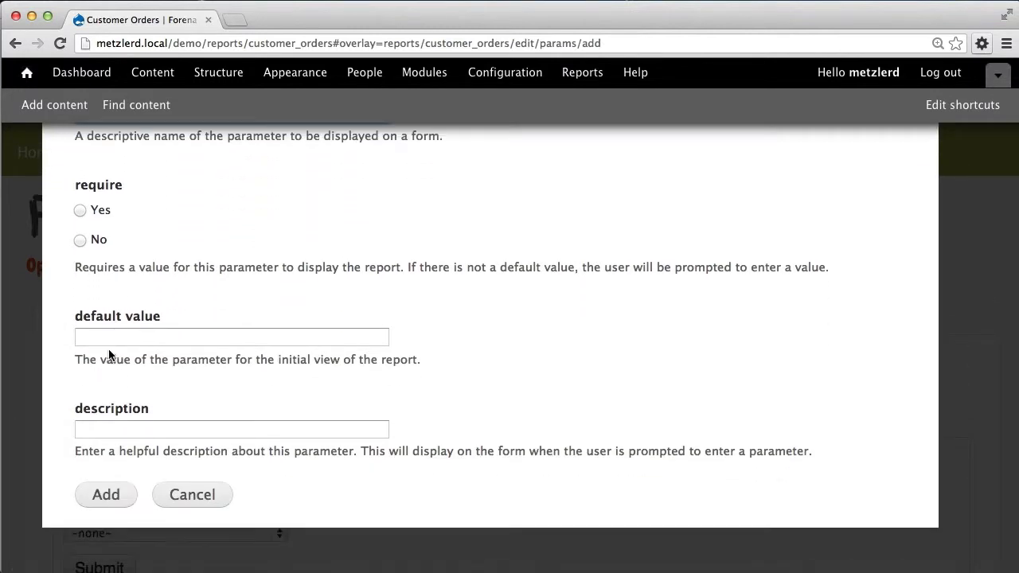
pyautogui.click(104, 493)
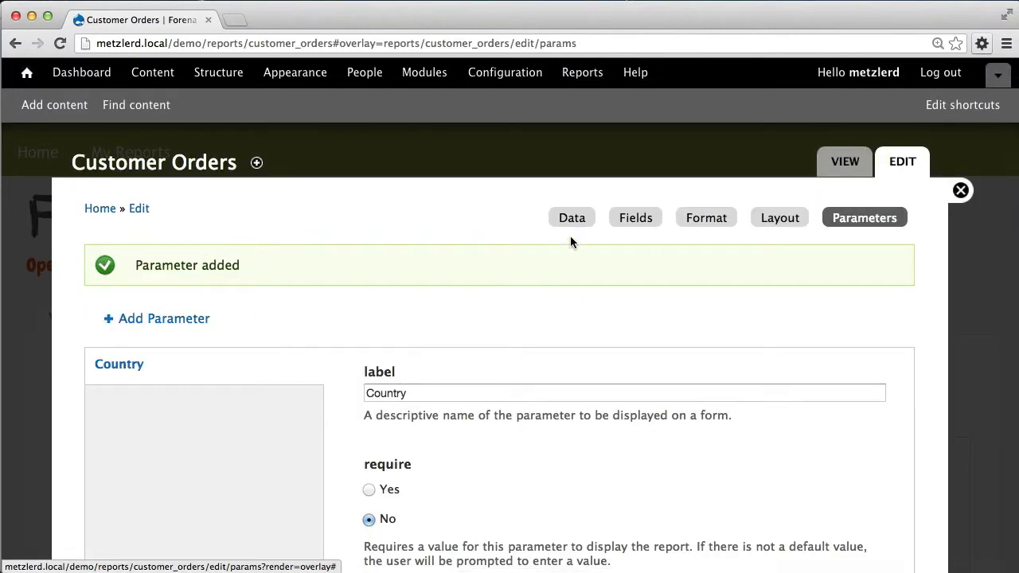
# Add a second report parameter with the id "customer" and the label "Customer".
pyautogui.click(131, 319)
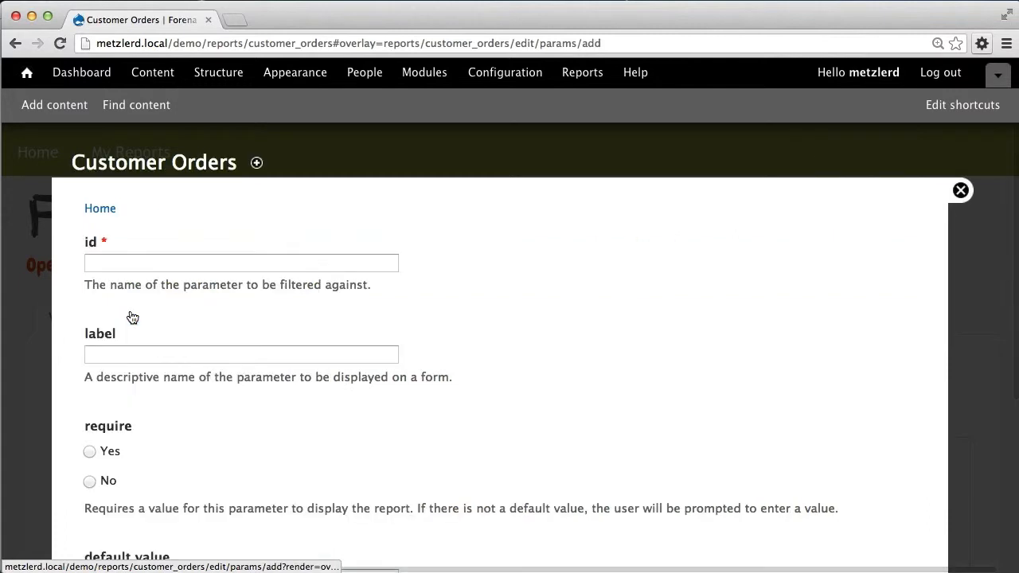
pyautogui.click(137, 265)
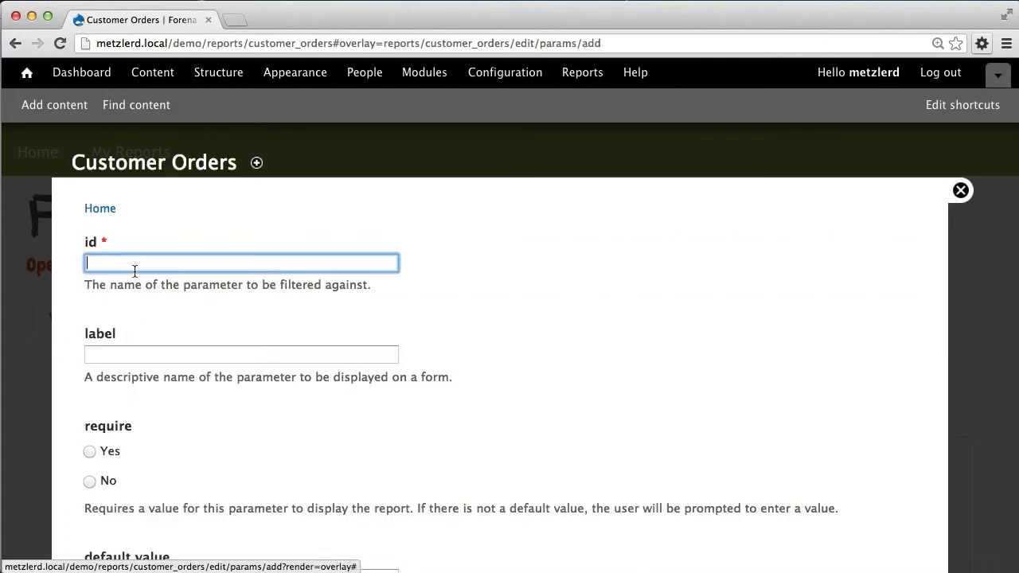
pyautogui.write('customer')
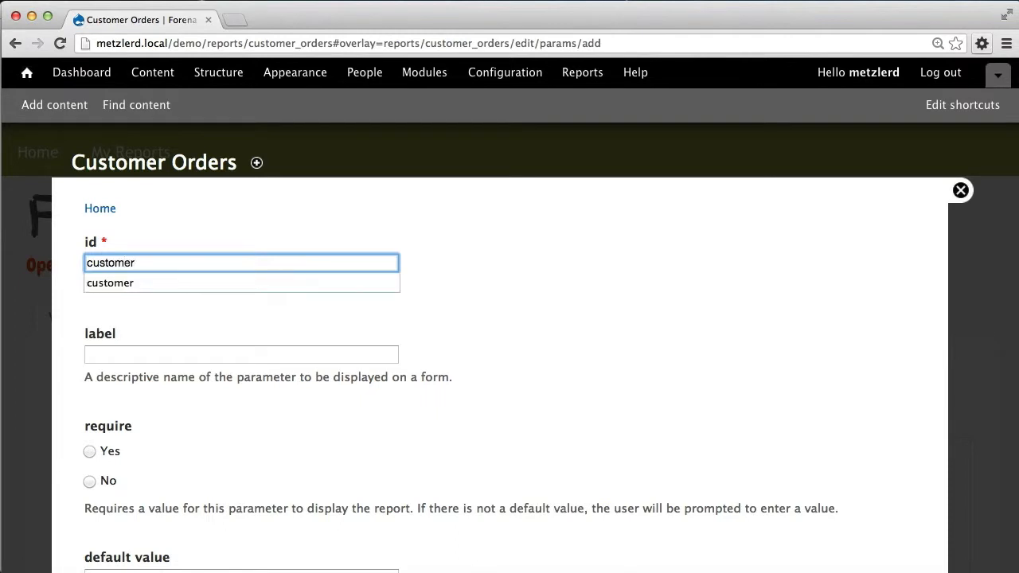
pyautogui.click(121, 354)
pyautogui.write('Customer')
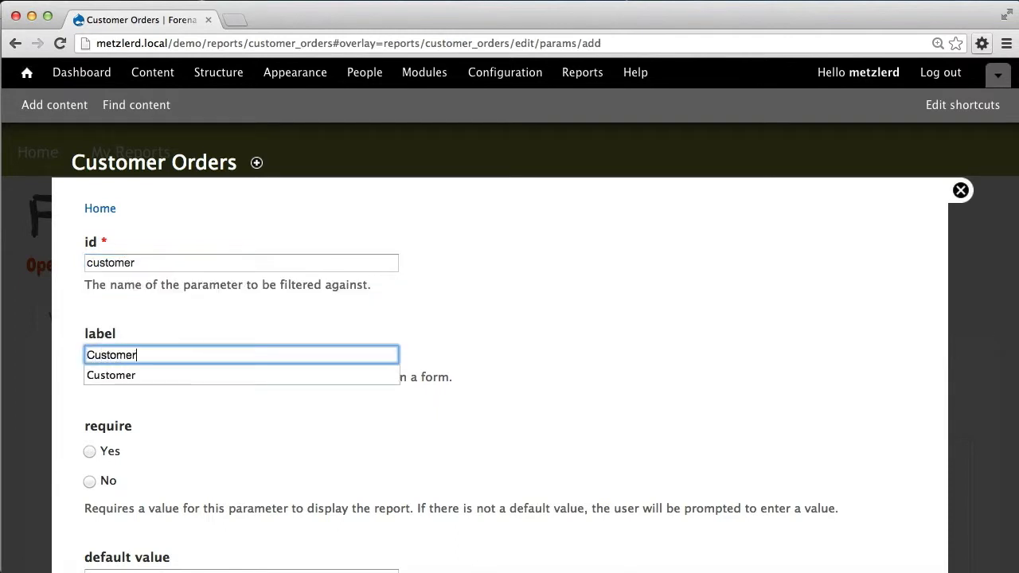
pyautogui.scroll(-1, 121, 353)
pyautogui.scroll(-5, 100, 458)
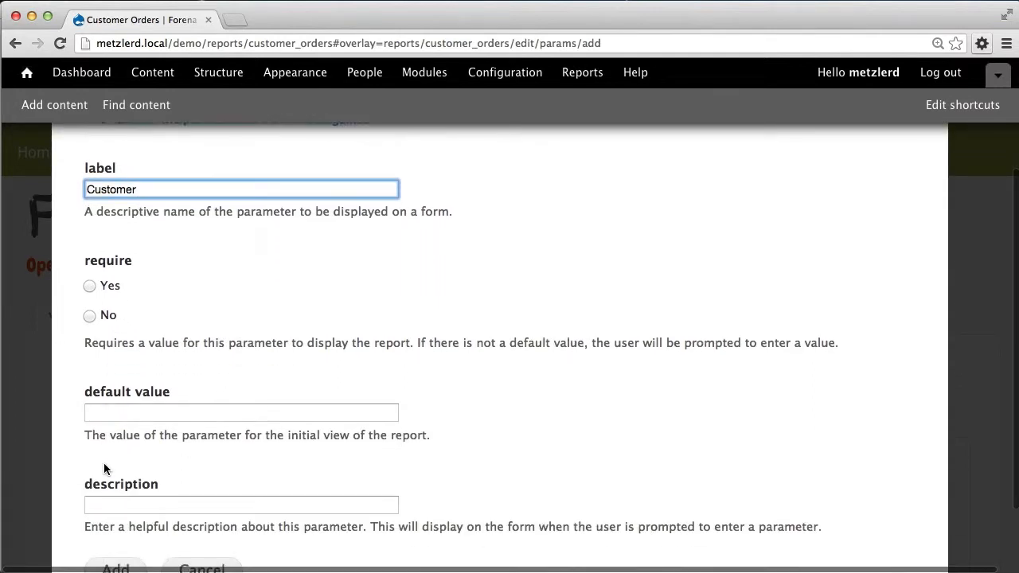
pyautogui.click(115, 504)
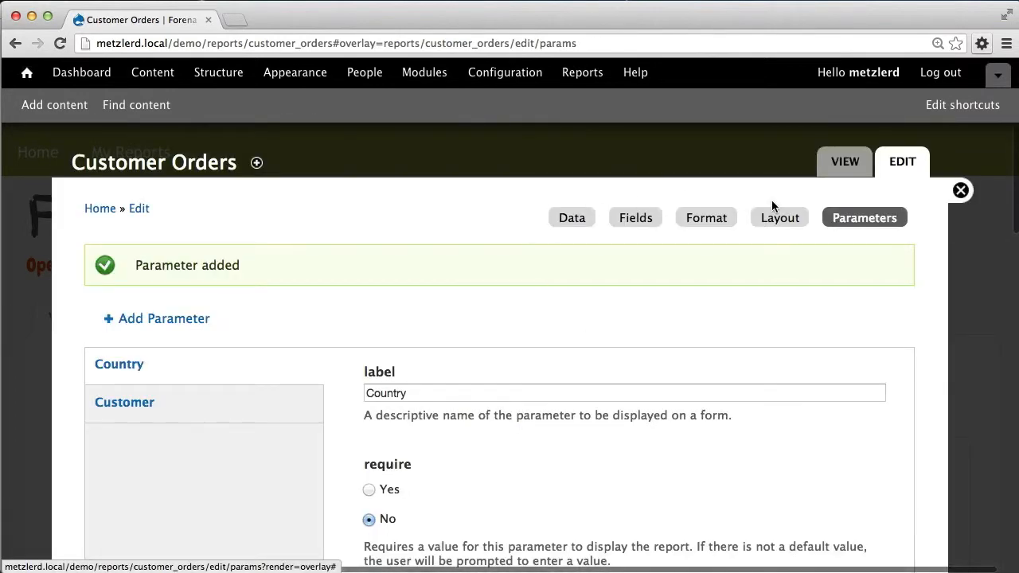
# Set the Country parameter's input control type to Select with Refresh.
pyautogui.scroll(-3, 263, 275)
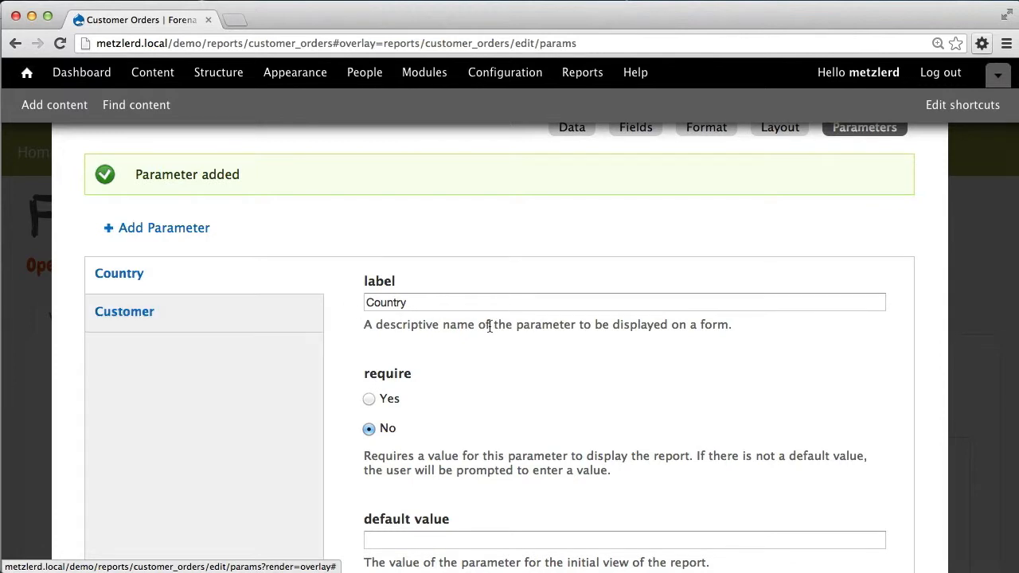
pyautogui.scroll(-1, 487, 325)
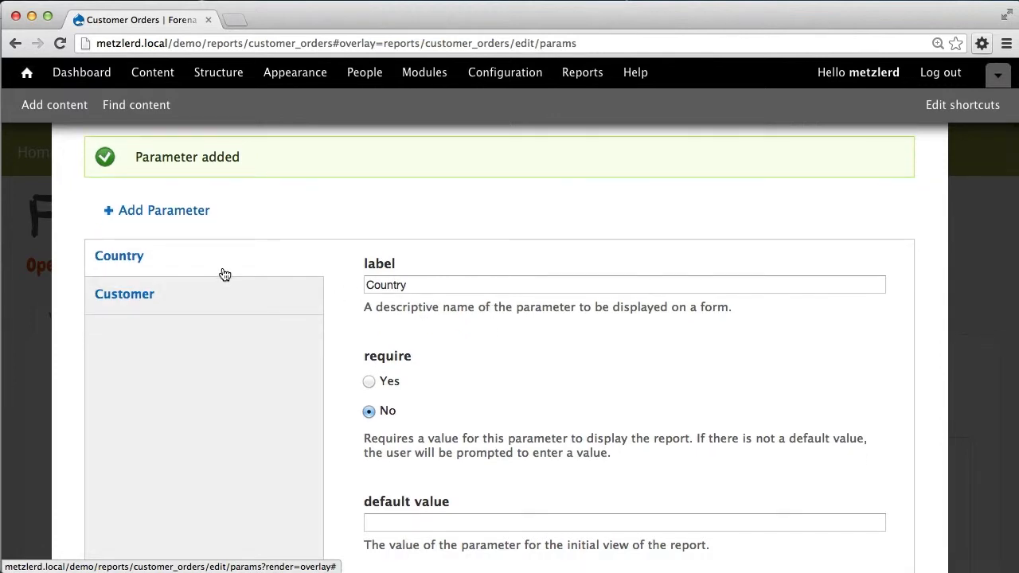
pyautogui.scroll(-4, 450, 391)
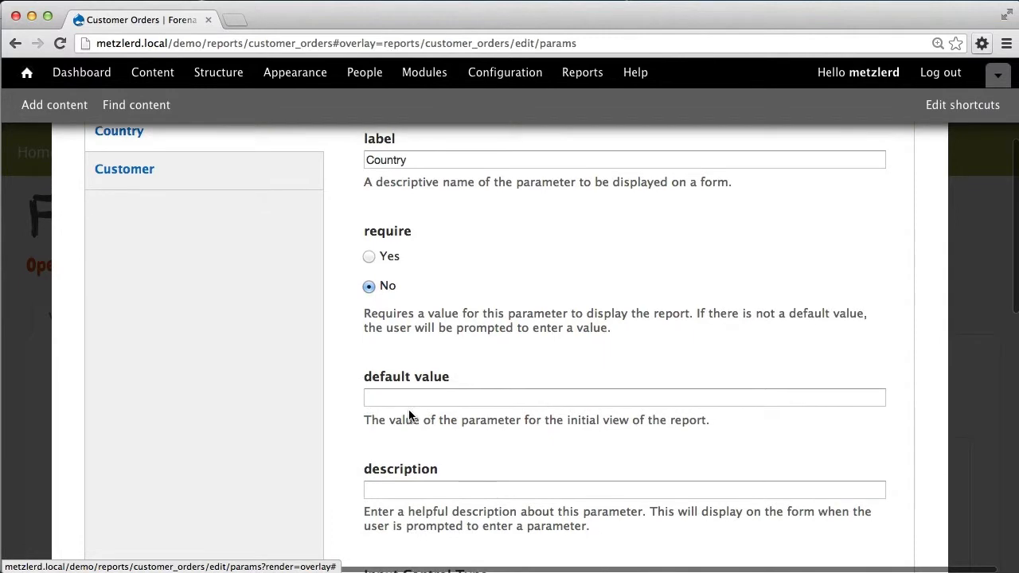
pyautogui.scroll(-7, 414, 430)
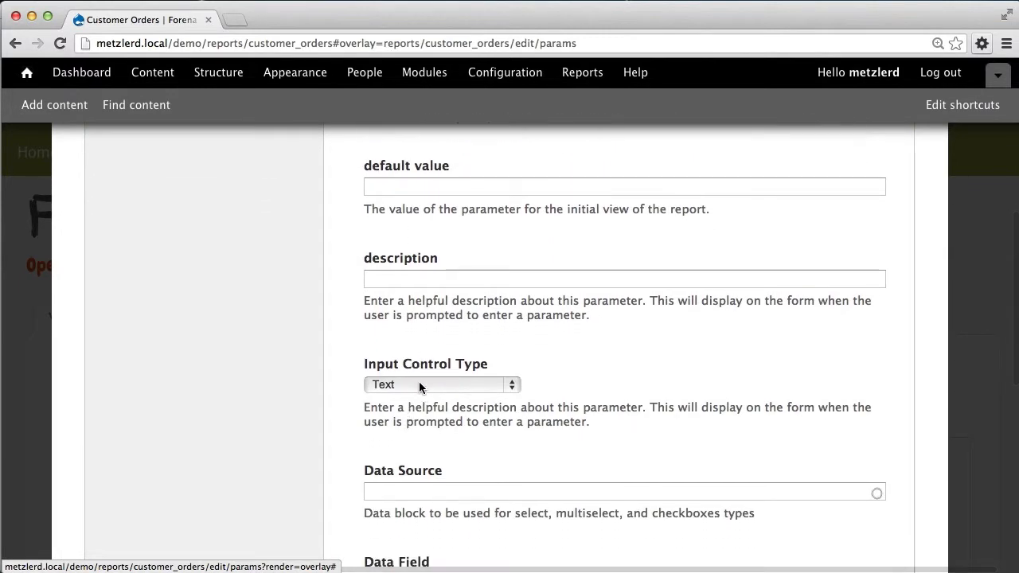
pyautogui.click(419, 382)
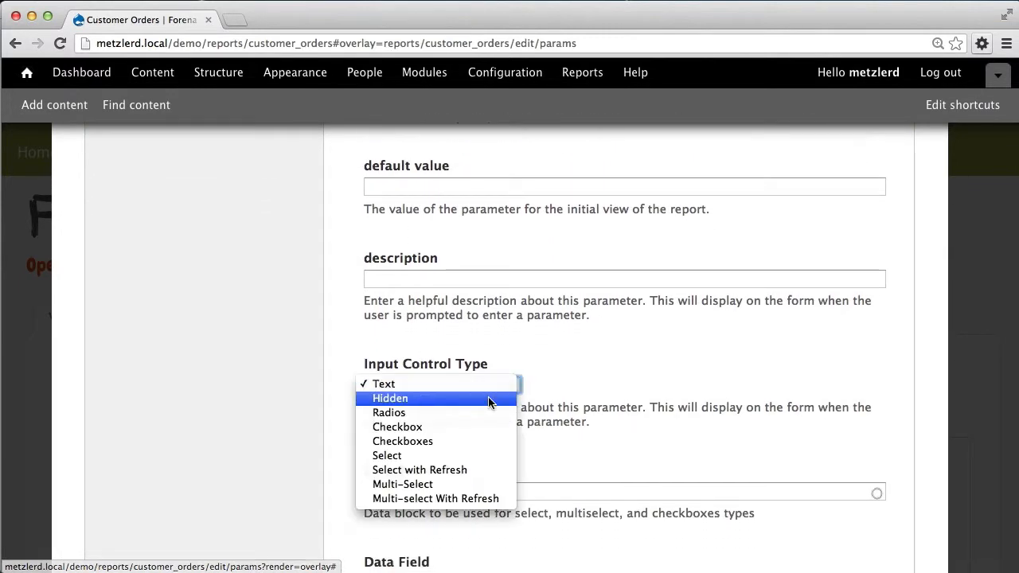
pyautogui.click(434, 472)
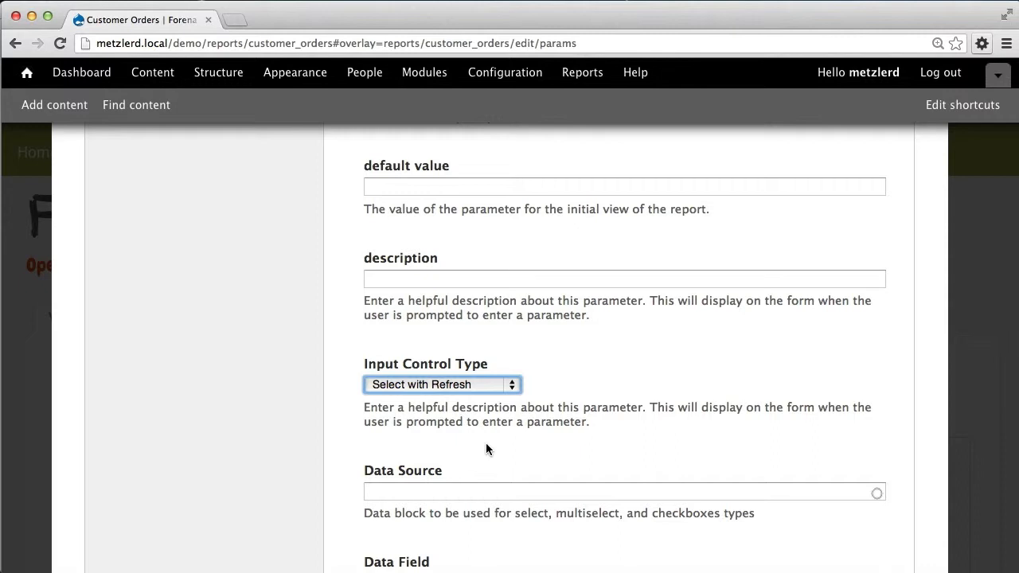
pyautogui.scroll(-3, 485, 446)
pyautogui.click(401, 285)
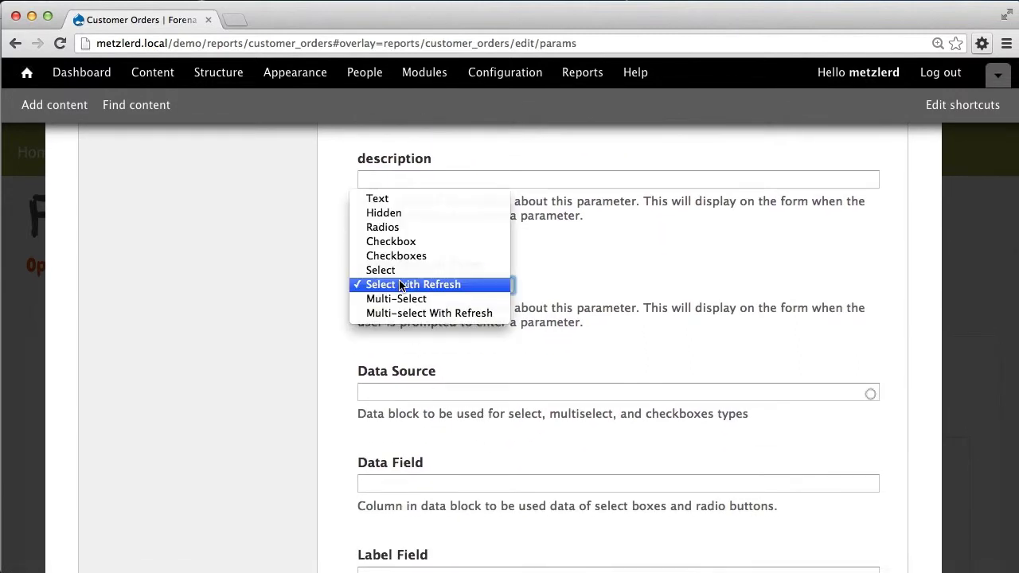
pyautogui.click(440, 287)
pyautogui.click(417, 286)
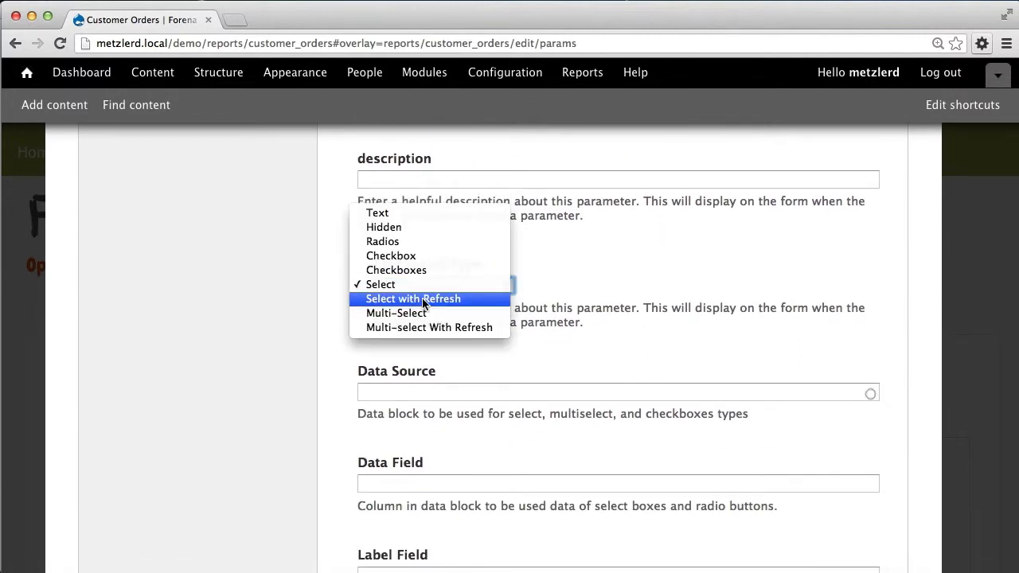
pyautogui.click(422, 297)
# Assign northwind/customer_countries as the Country parameter's data source and save the report.
pyautogui.click(386, 393)
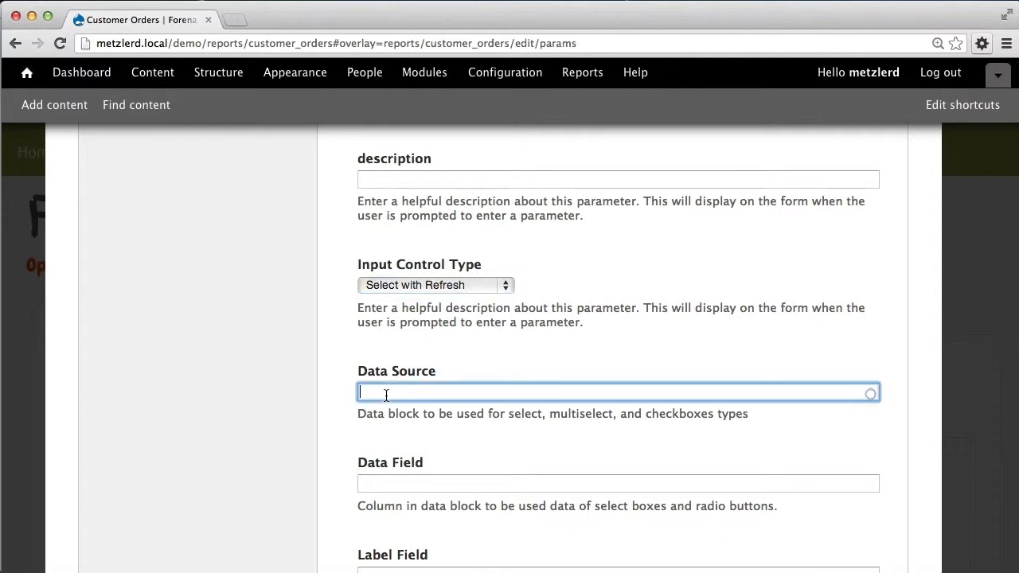
pyautogui.write('countr')
pyautogui.press('Down')
pyautogui.press('Return')
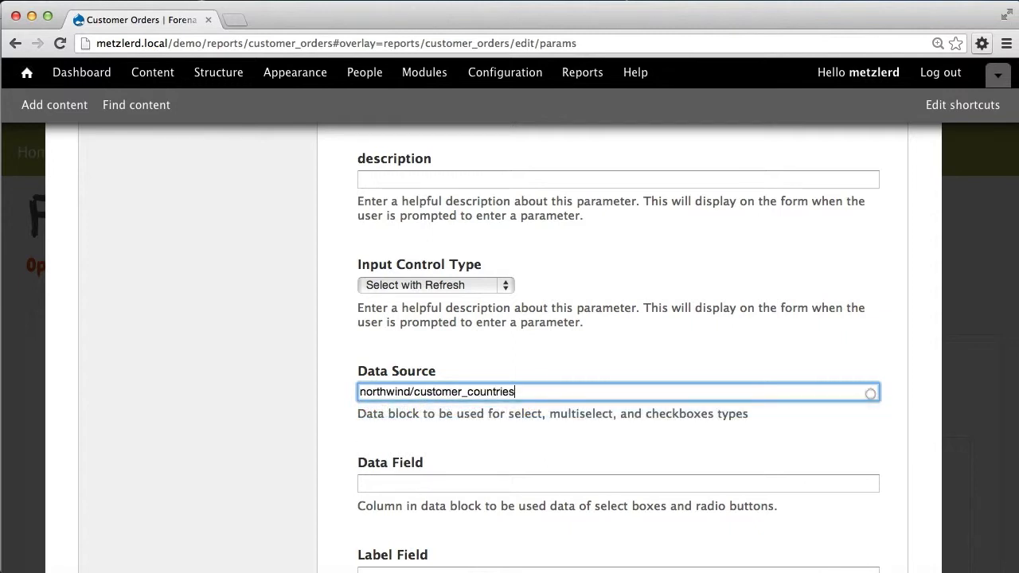
pyautogui.scroll(-3, 385, 398)
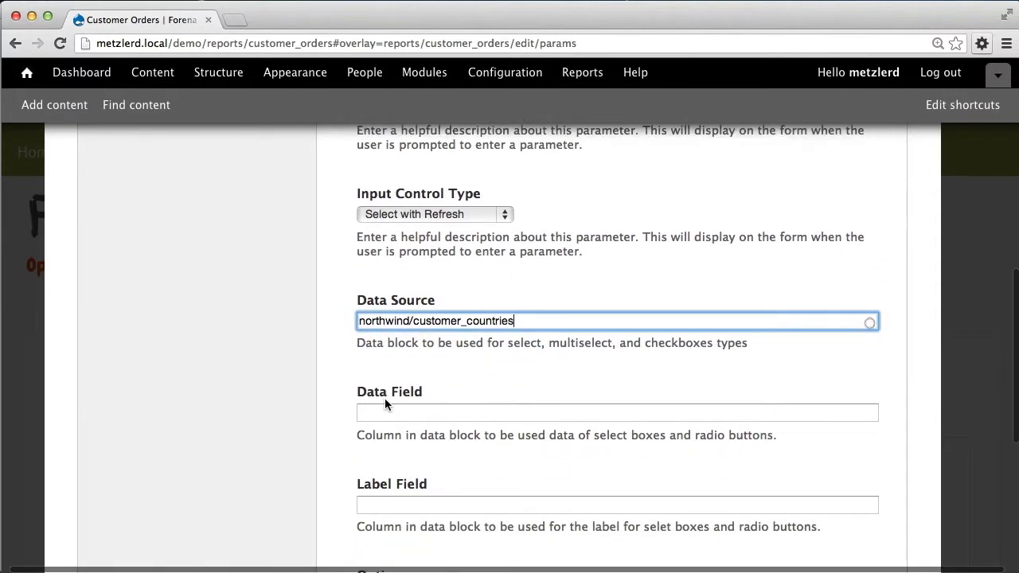
pyautogui.scroll(-1, 387, 401)
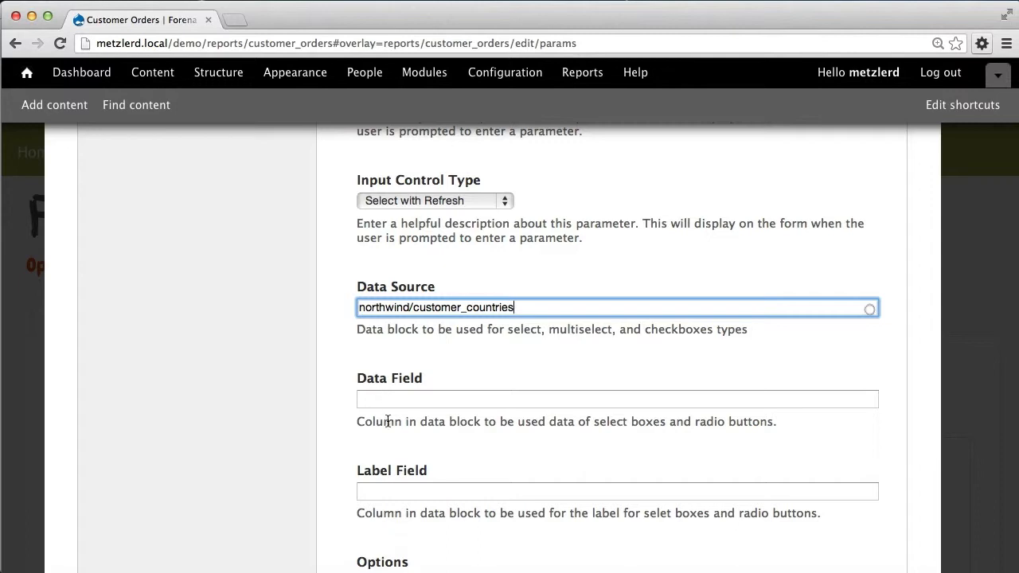
pyautogui.scroll(-13, 388, 422)
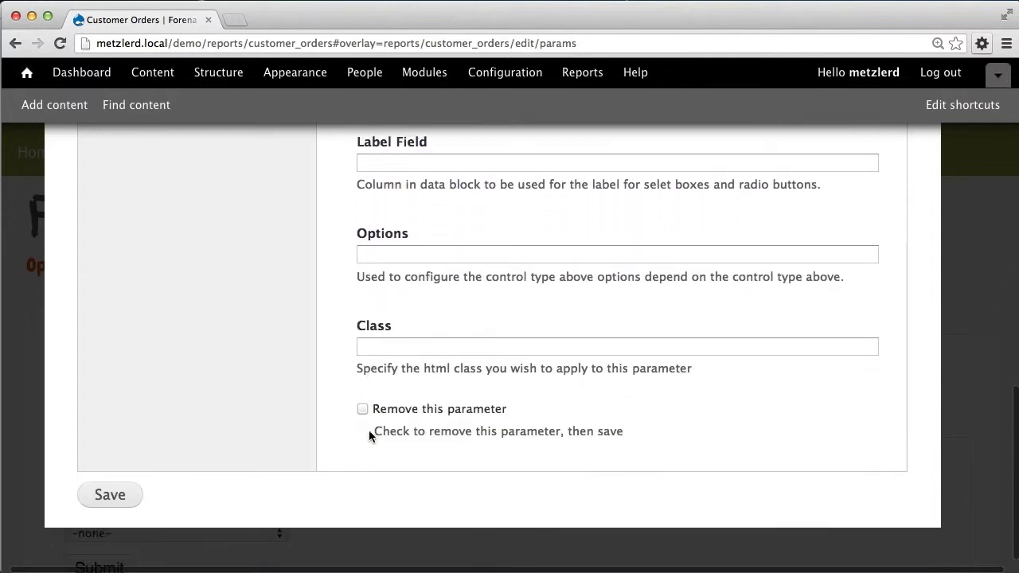
pyautogui.click(107, 498)
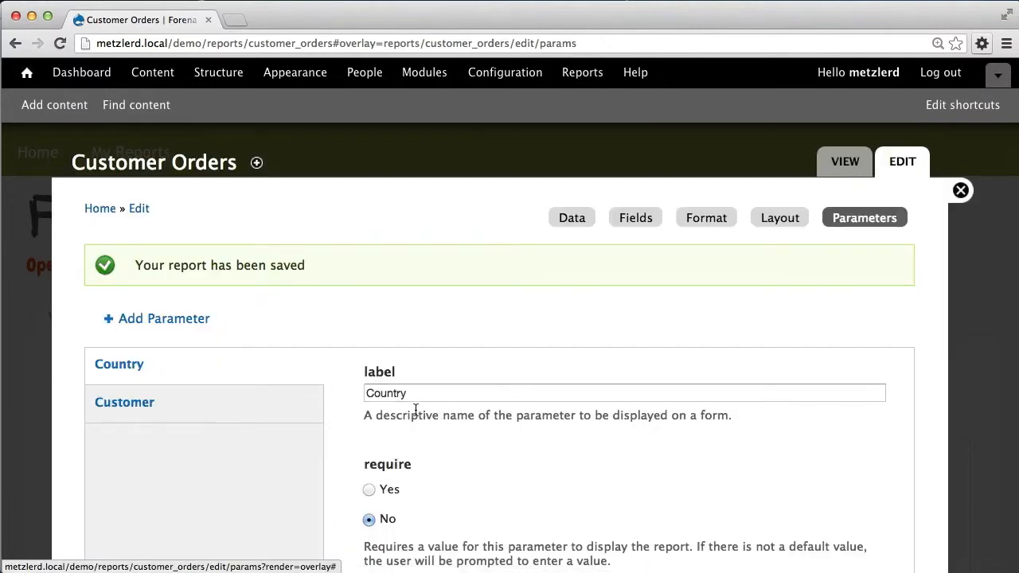
# Open the Customer parameter's settings and set its input control type to Select.
pyautogui.click(116, 407)
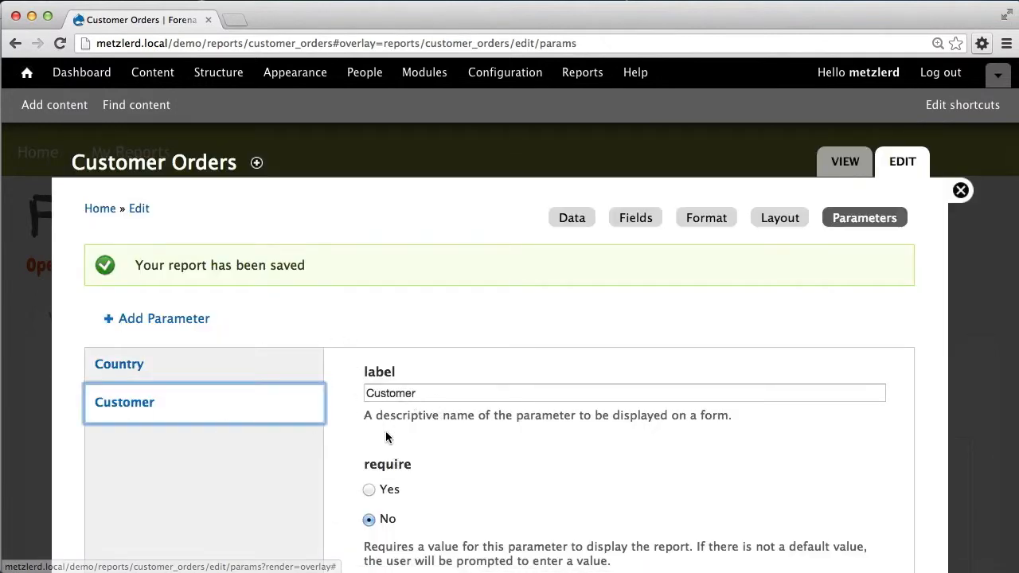
pyautogui.scroll(-5, 386, 431)
pyautogui.scroll(-4, 414, 430)
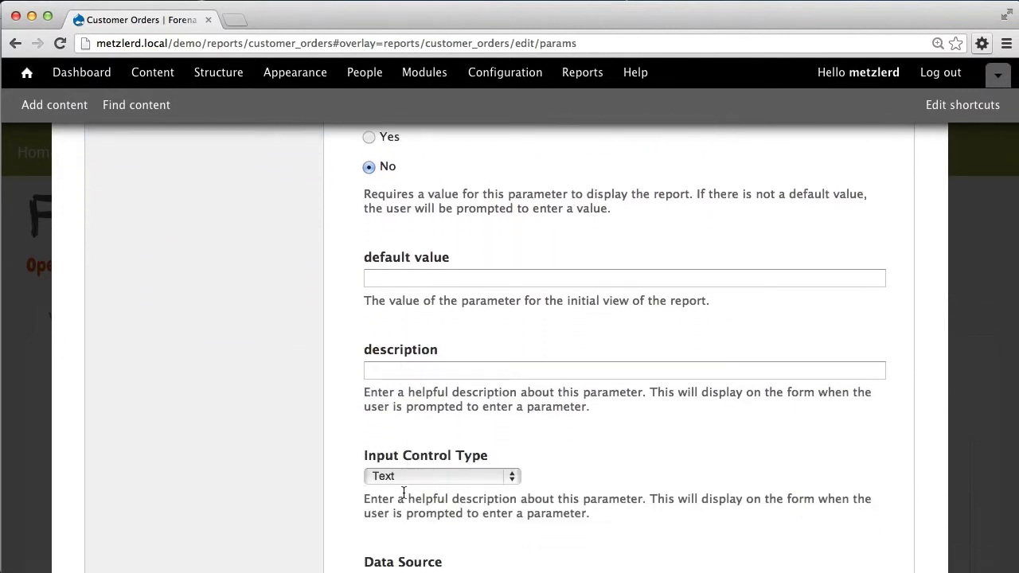
pyautogui.click(403, 477)
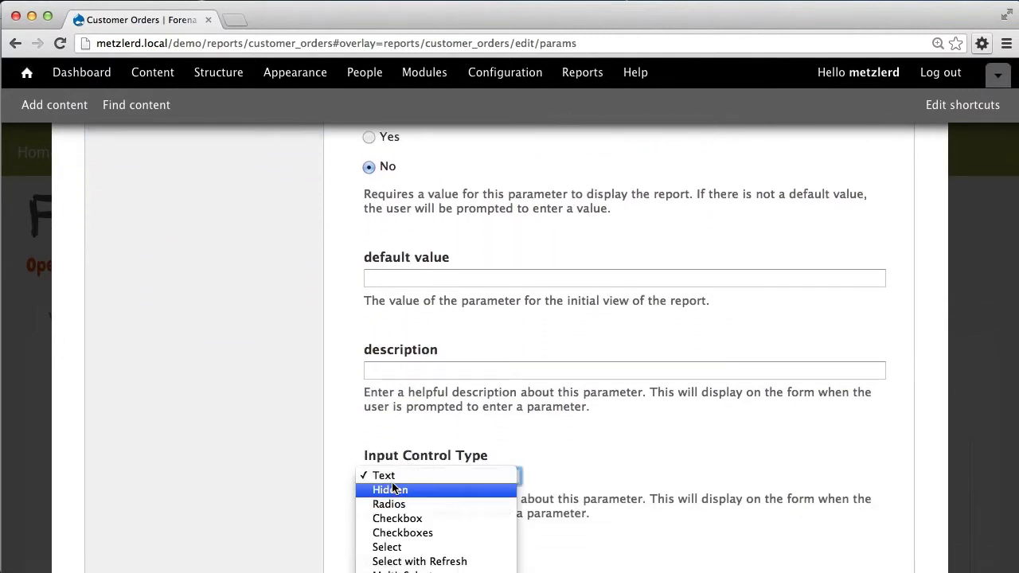
pyautogui.click(390, 547)
pyautogui.scroll(-2, 277, 470)
pyautogui.scroll(-4, 383, 446)
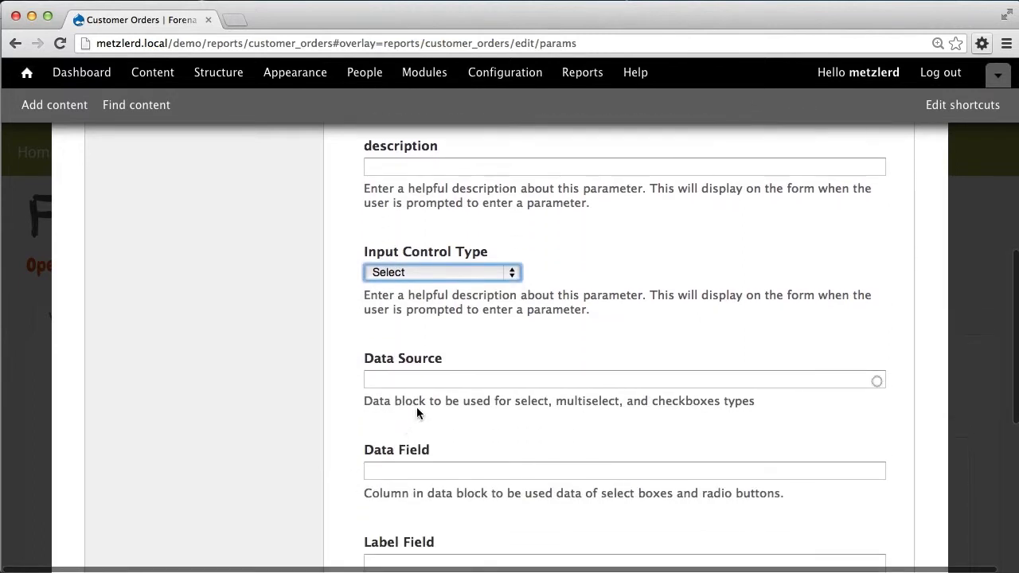
# Assign northwind/customers_by_country as the Customer parameter's data source and save the report.
pyautogui.click(414, 379)
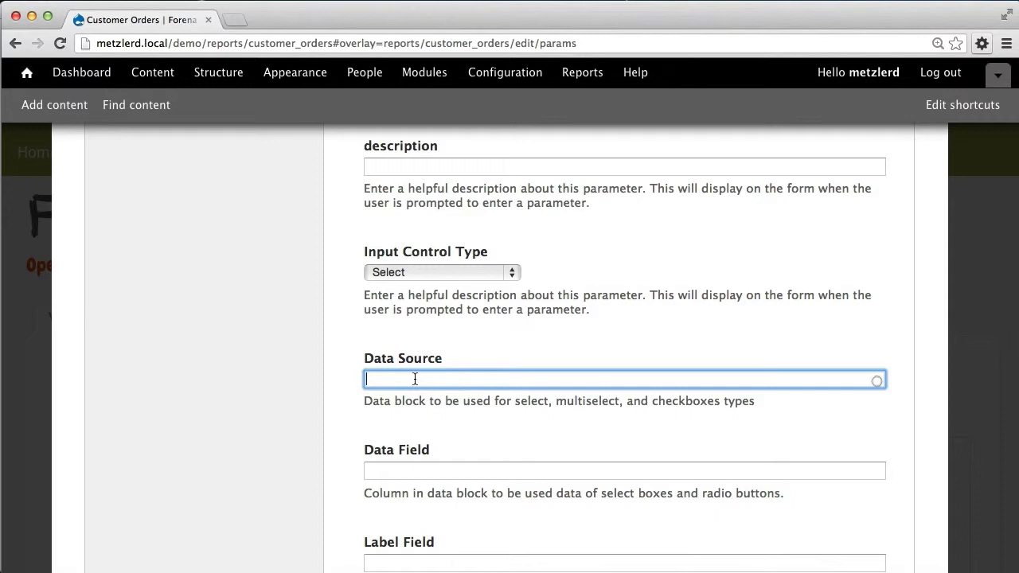
pyautogui.write('cu')
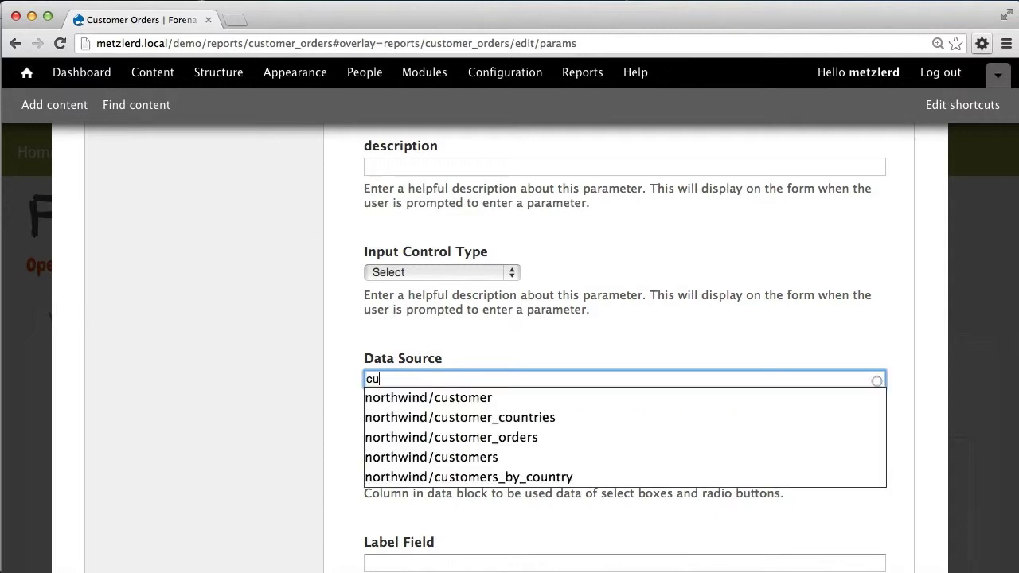
pyautogui.press('Down')
pyautogui.press('Down')
pyautogui.press('Down')
pyautogui.press('Down')
pyautogui.press('Down')
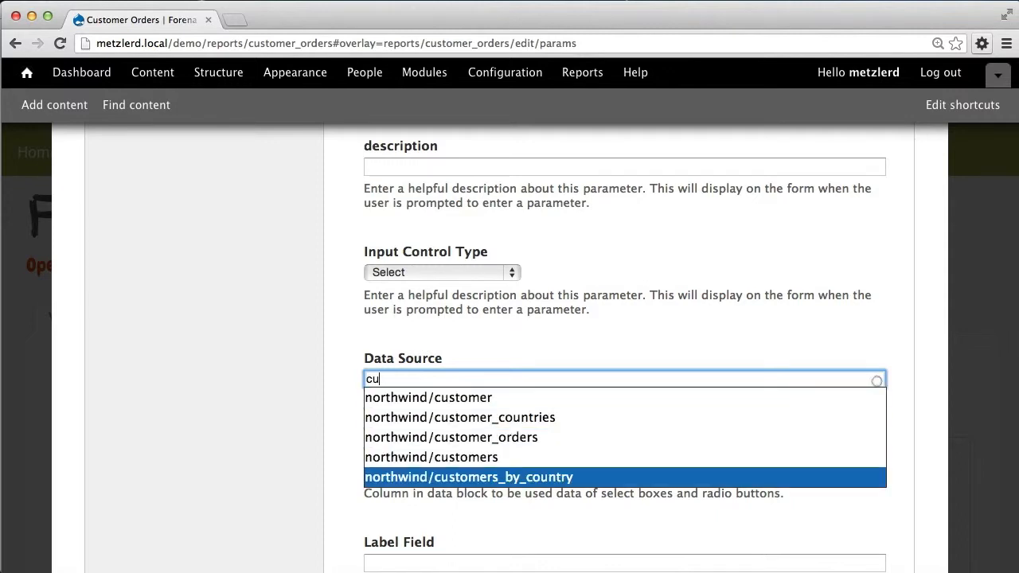
pyautogui.press('Return')
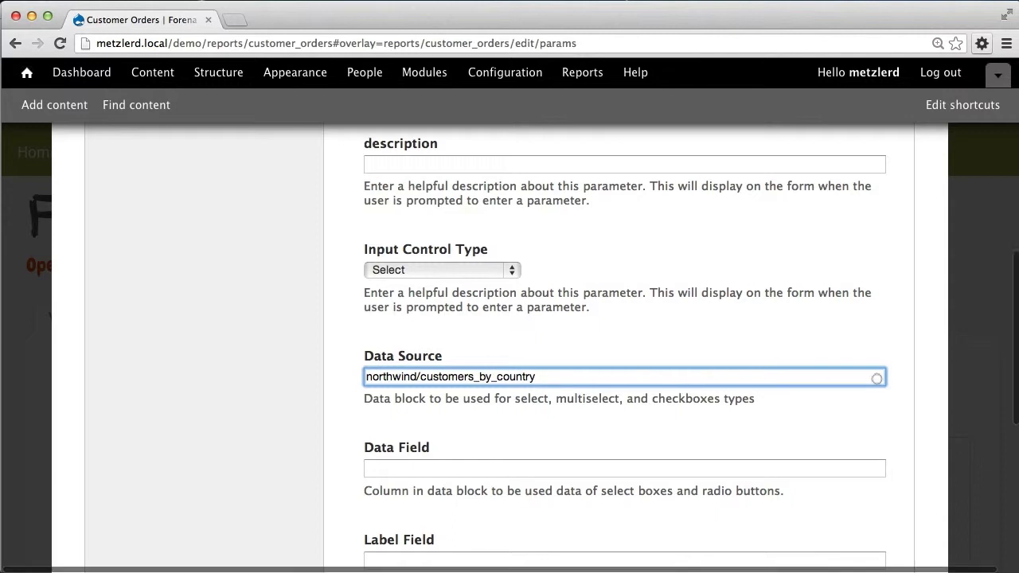
pyautogui.scroll(-5, 530, 347)
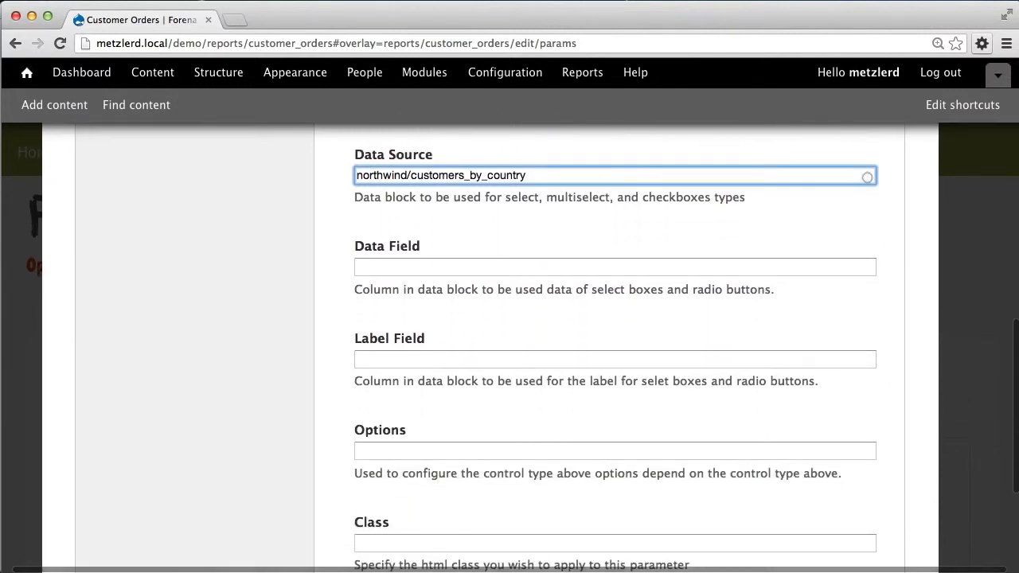
pyautogui.scroll(-1, 342, 320)
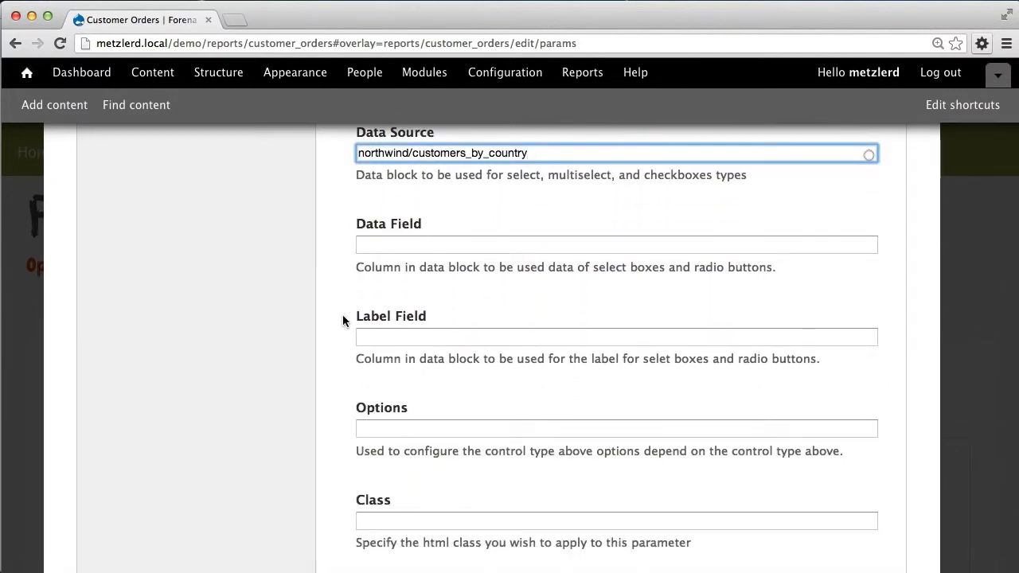
pyautogui.scroll(-4, 343, 320)
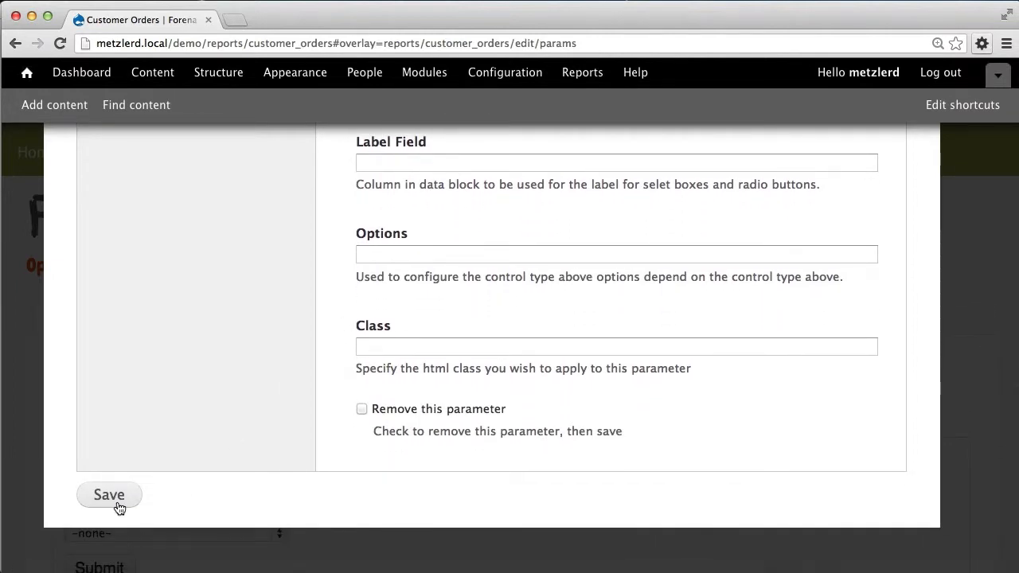
pyautogui.click(131, 505)
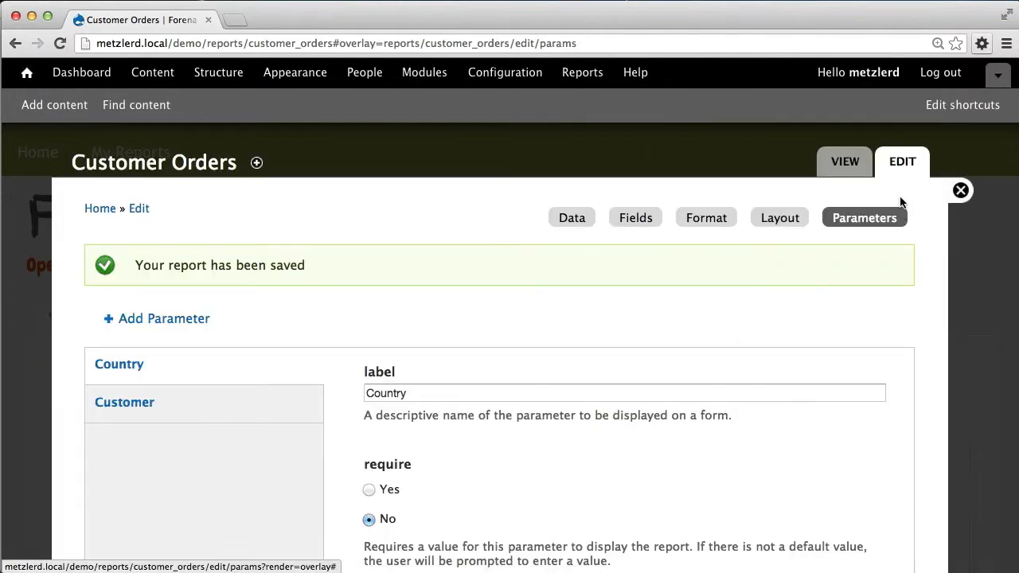
# View the Customer Orders report, choose Belgium as the country, and check which customers are offered.
pyautogui.click(844, 162)
pyautogui.scroll(-4, 222, 350)
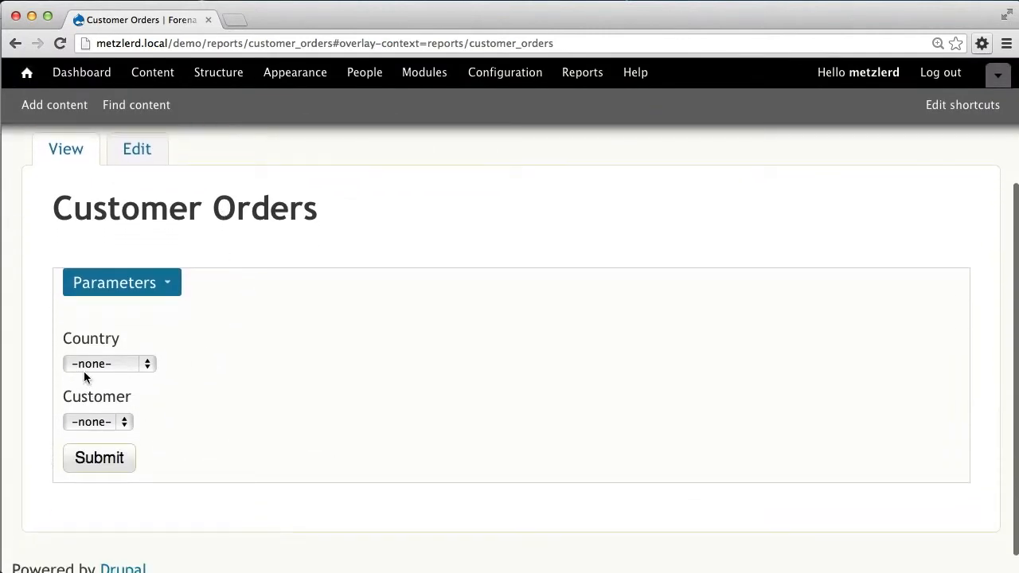
pyautogui.click(88, 363)
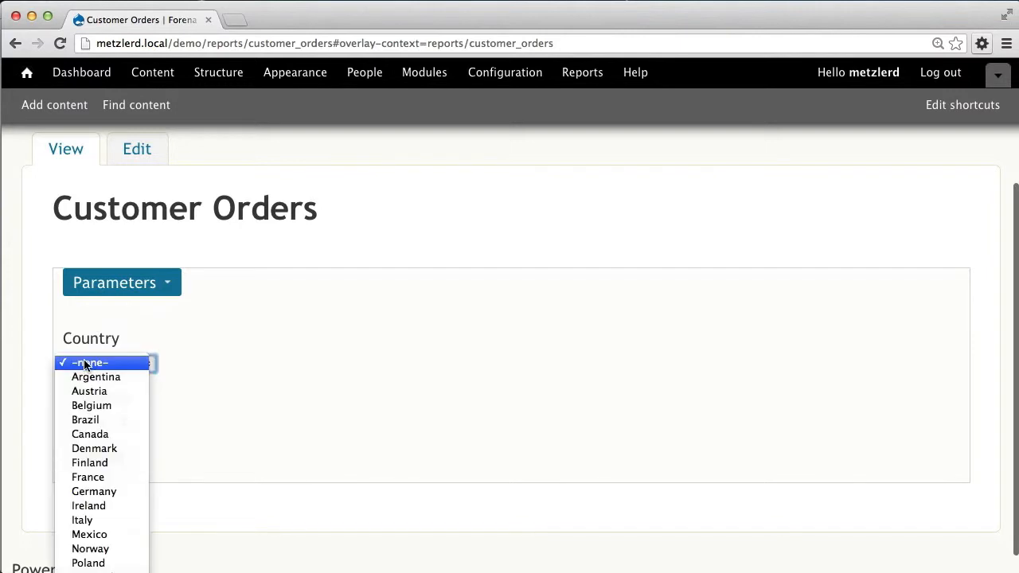
pyautogui.click(93, 407)
pyautogui.click(90, 422)
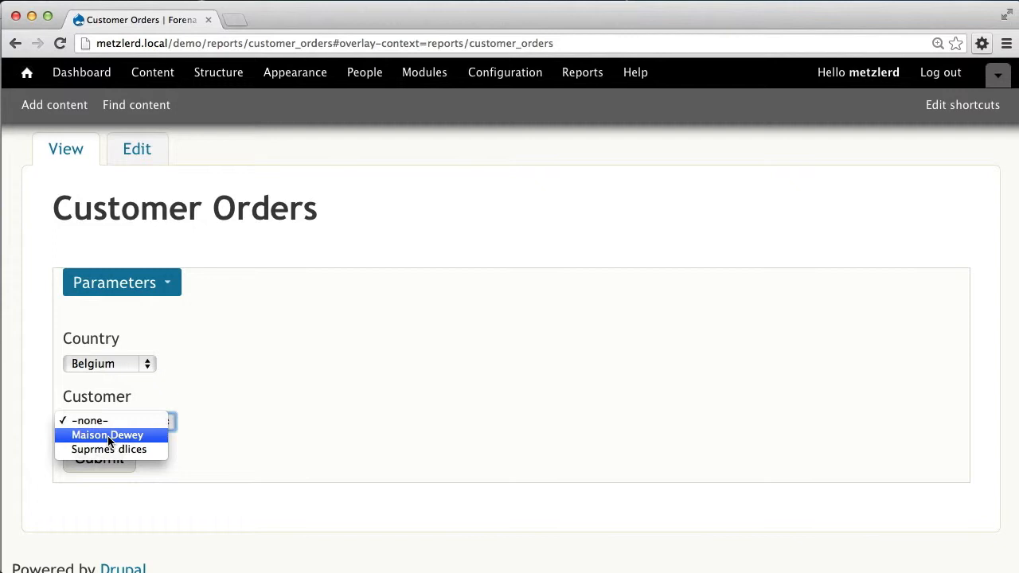
pyautogui.click(100, 364)
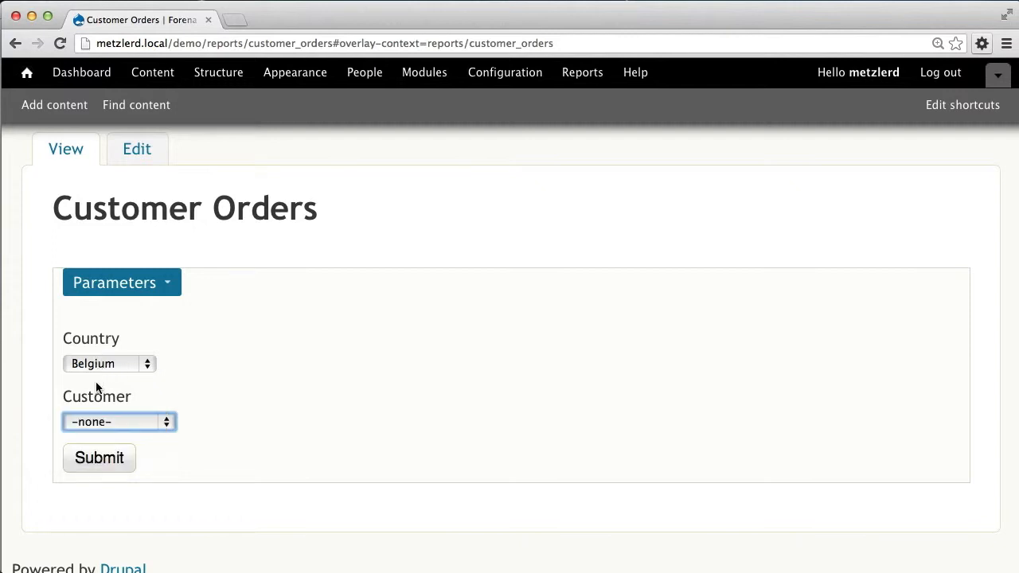
# Run the report for the country Denmark and the customer Simons bistro, and look through its chart and orders table.
pyautogui.click(93, 367)
pyautogui.click(102, 406)
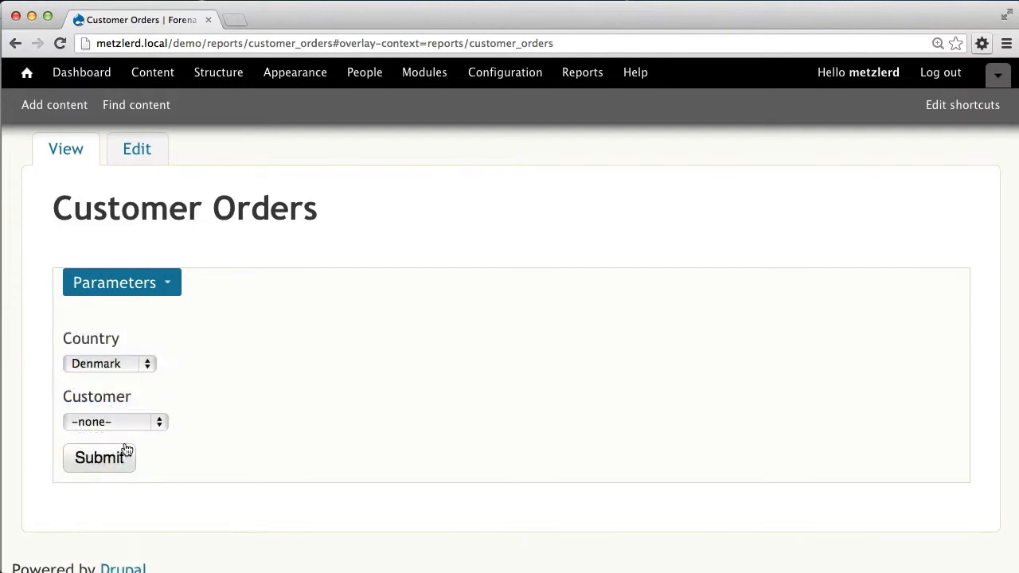
pyautogui.click(119, 422)
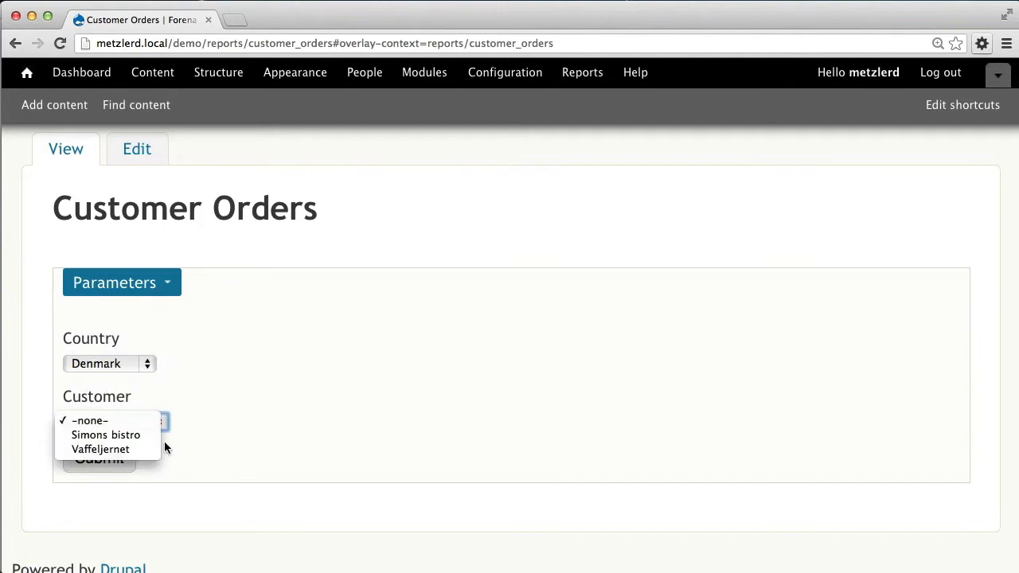
pyautogui.click(119, 435)
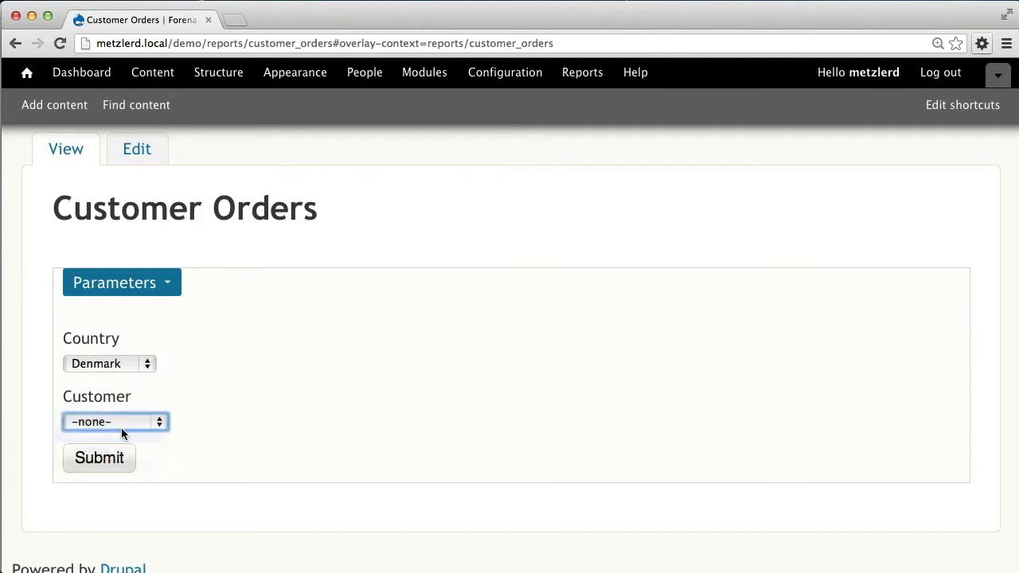
pyautogui.click(86, 461)
pyautogui.scroll(-5, 376, 343)
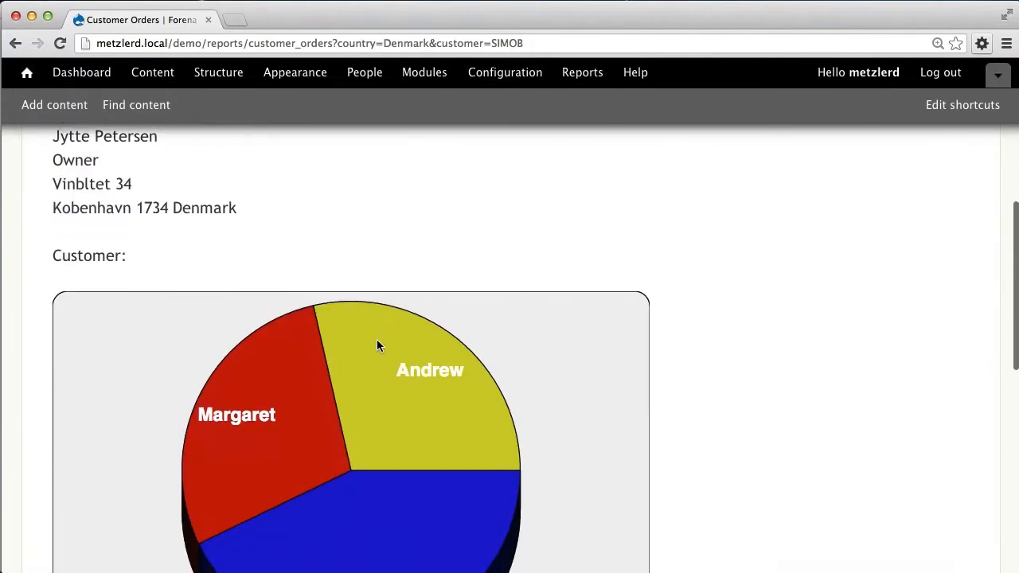
pyautogui.scroll(-10, 377, 339)
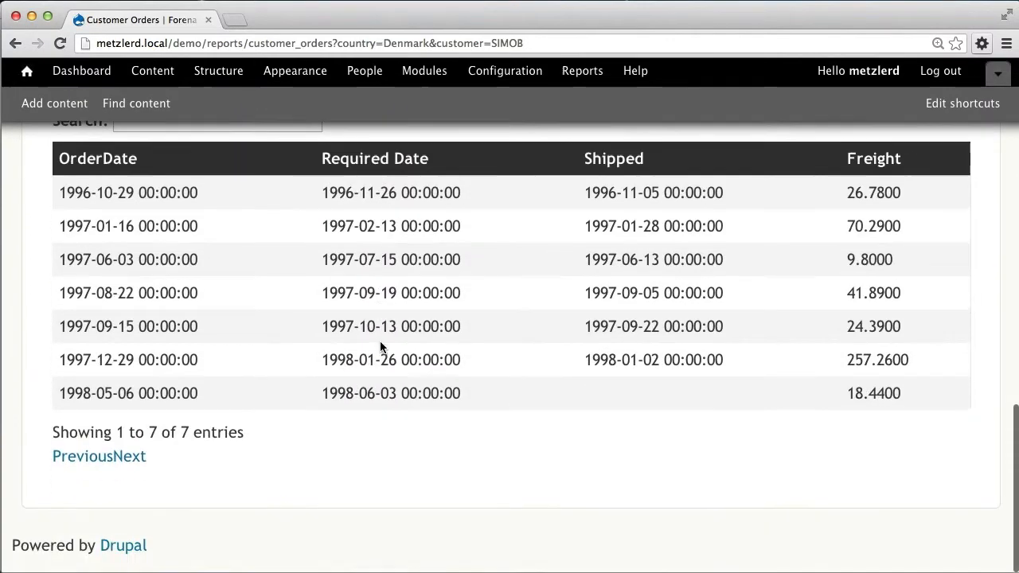
# Expand the Customer Orders report's parameters and review the Country and Customer selections.
pyautogui.scroll(15, 380, 344)
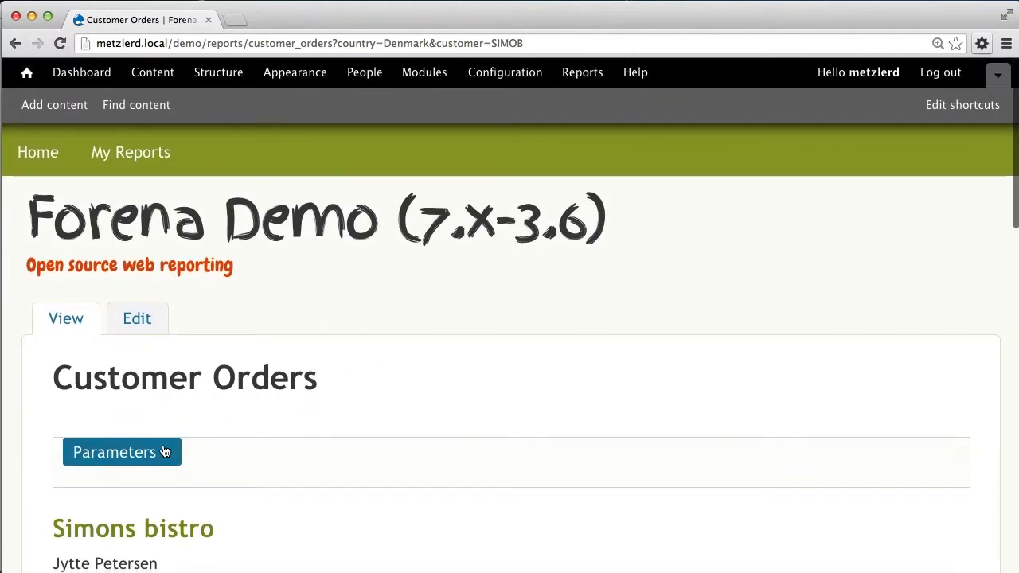
pyautogui.click(164, 452)
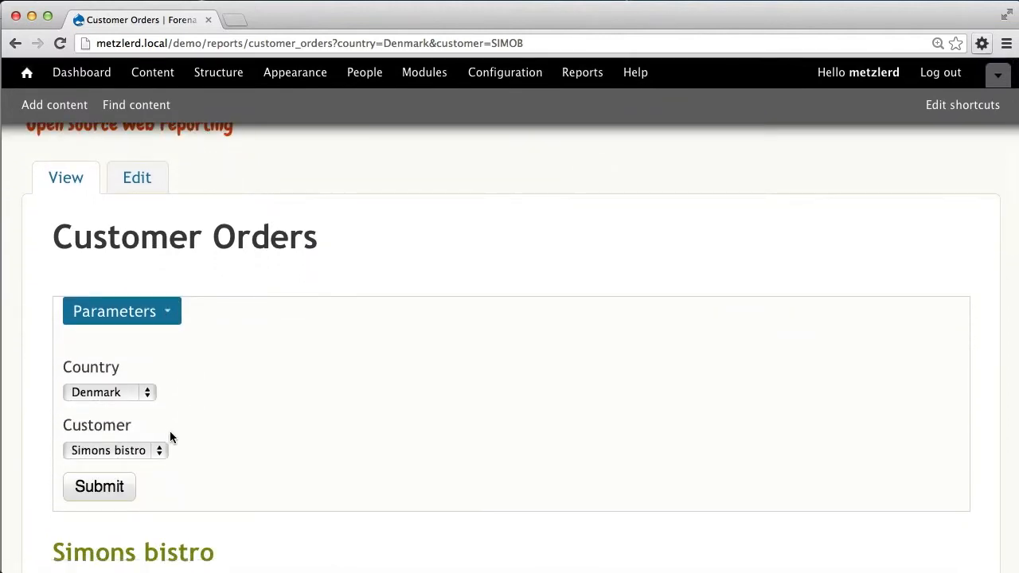
pyautogui.scroll(2, 57, 454)
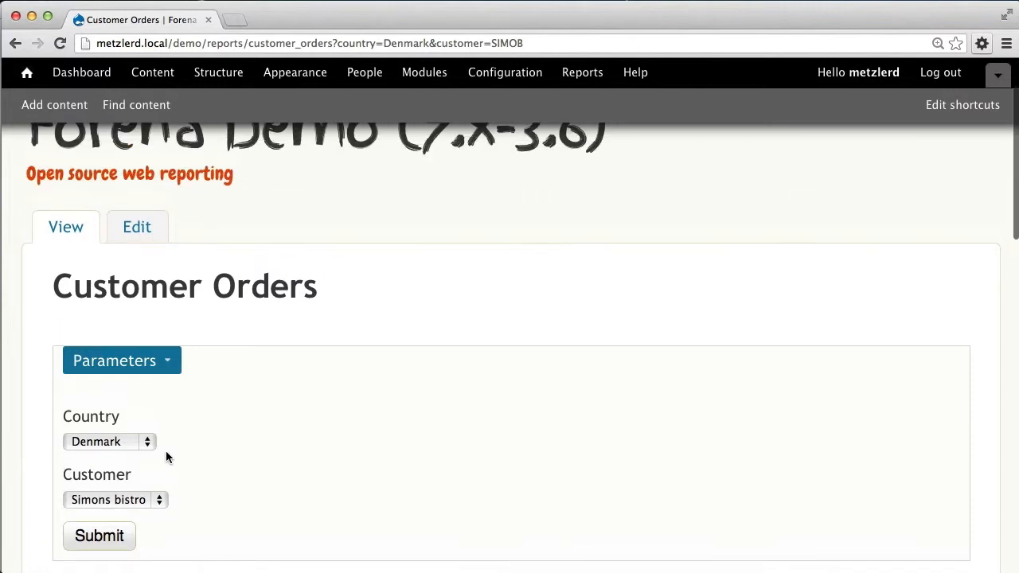
pyautogui.scroll(-5, 165, 452)
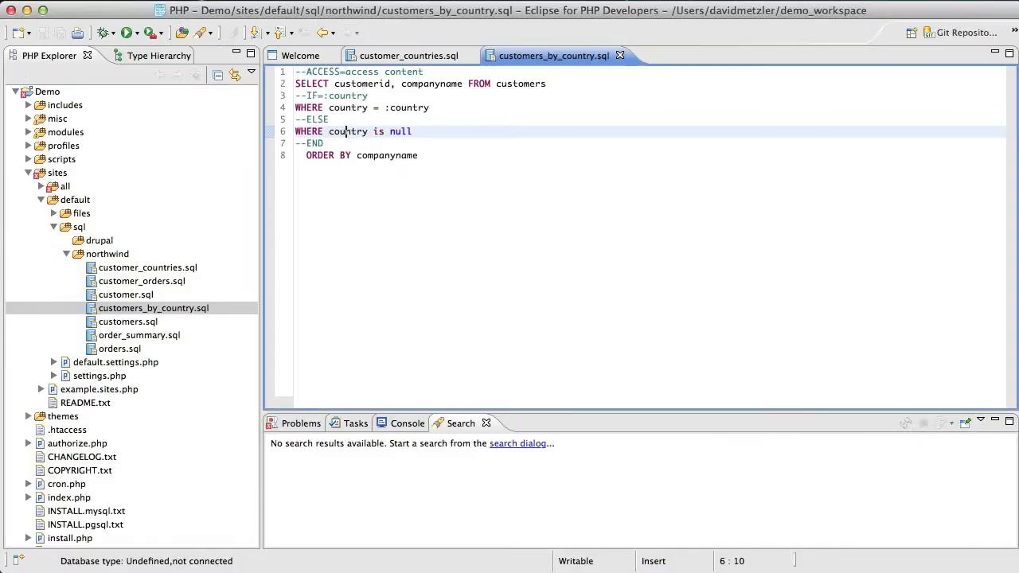
# In Eclipse, open customer_orders.frx from the sites/default/files/reports folder and refresh it from the file system.
pyautogui.scroll(-1, 203, 346)
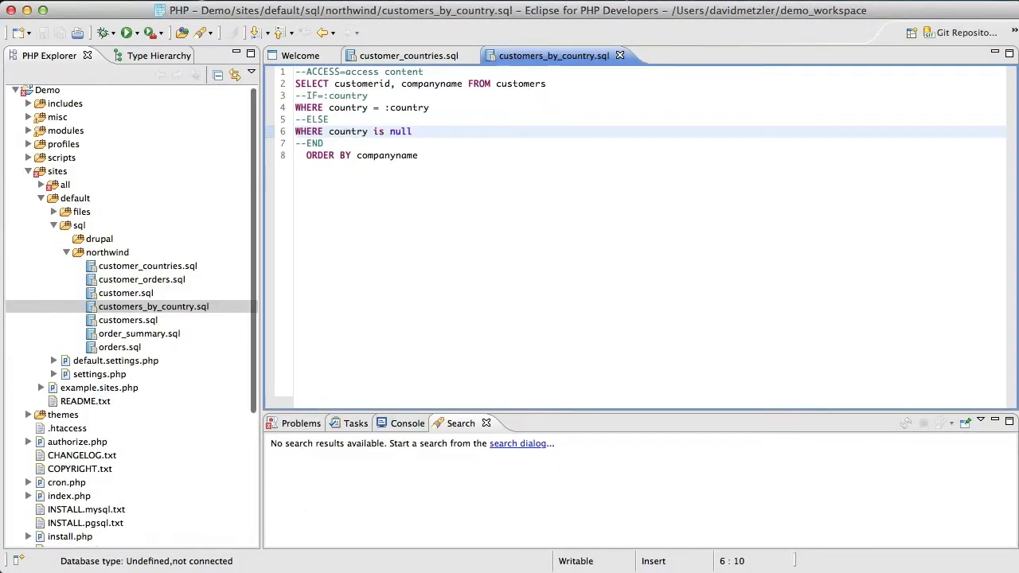
pyautogui.scroll(1, 41, 206)
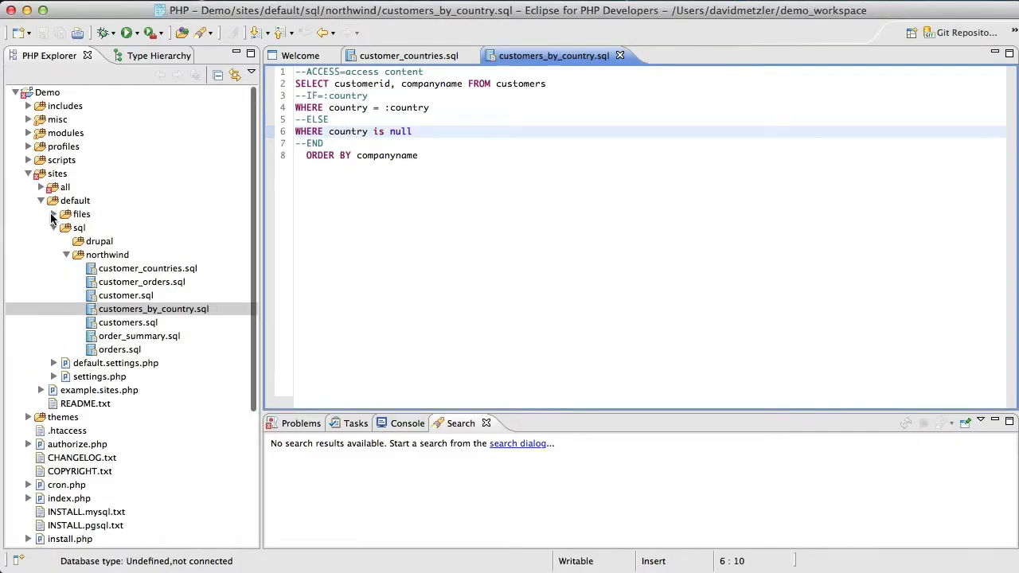
pyautogui.click(54, 214)
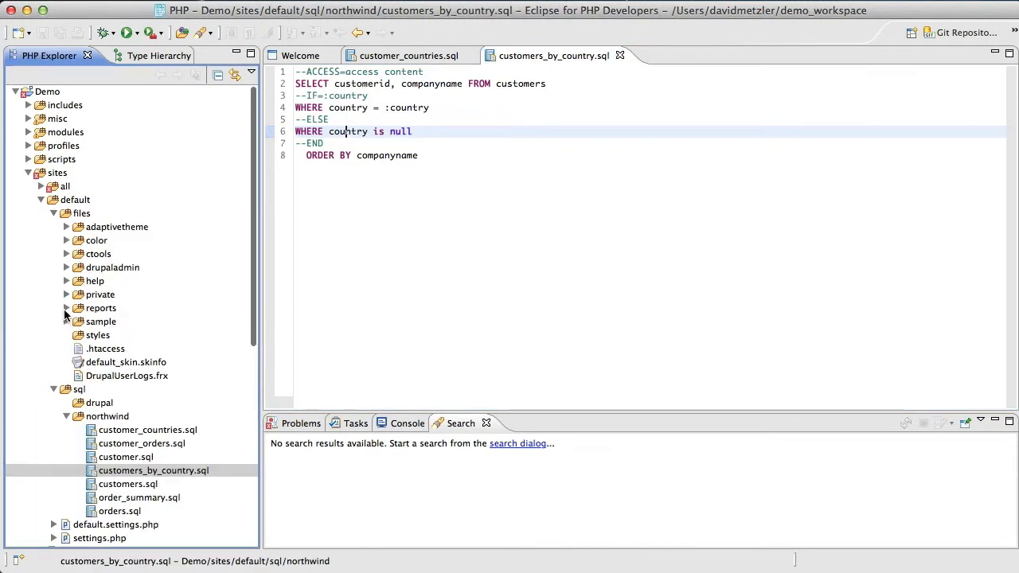
pyautogui.scroll(-3, 119, 342)
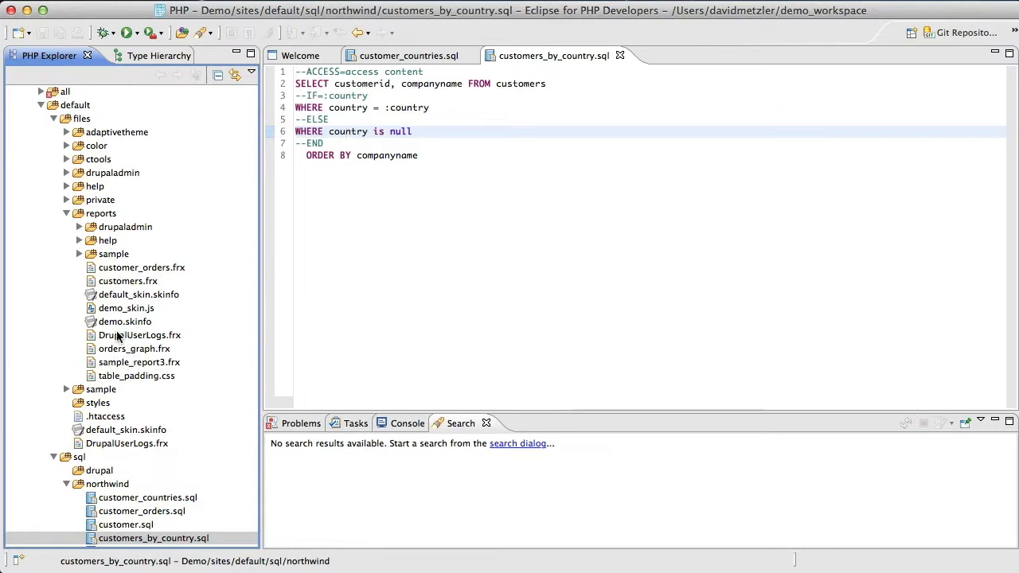
pyautogui.click(122, 281)
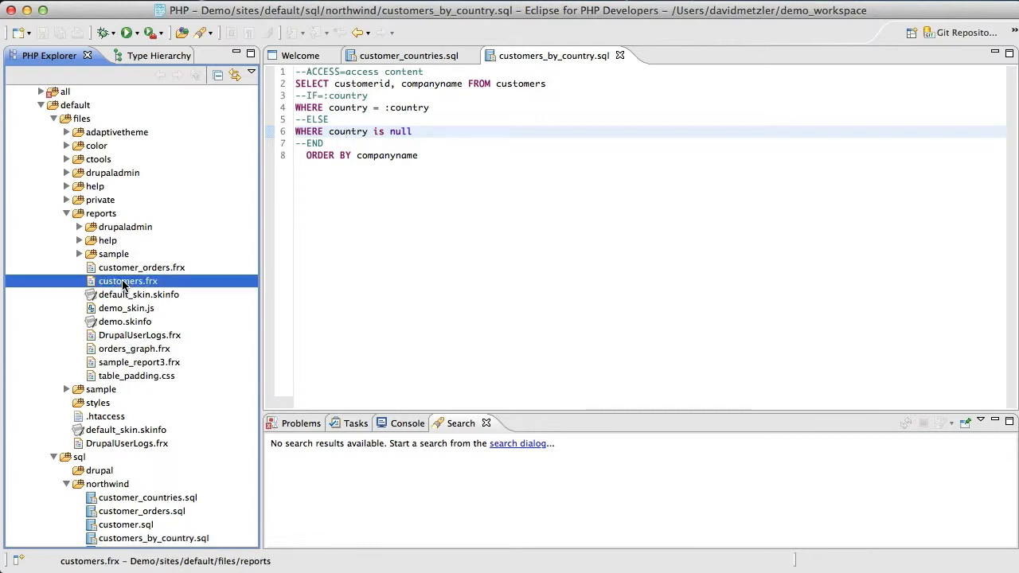
pyautogui.doubleClick(123, 268)
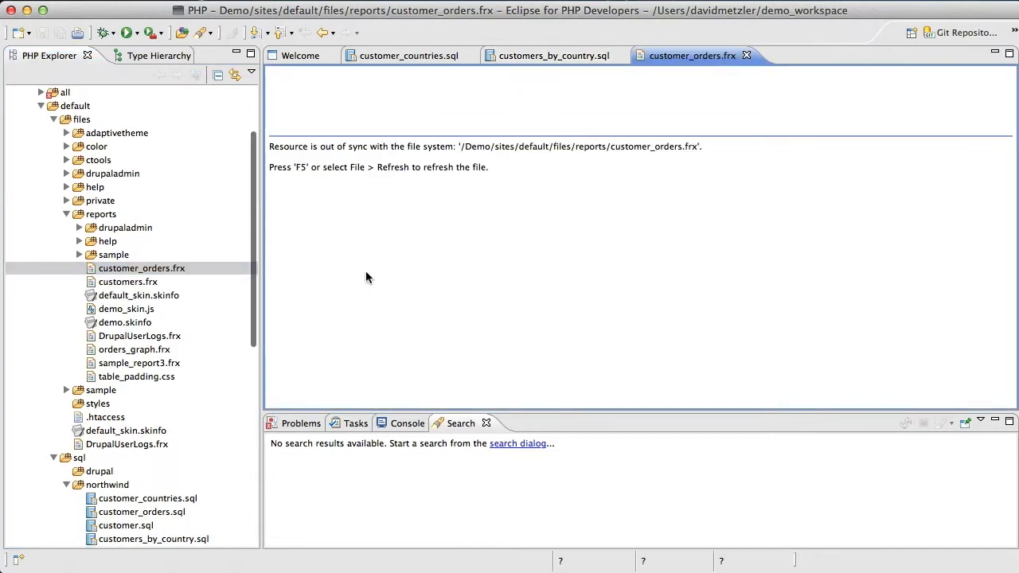
pyautogui.rightClick(122, 267)
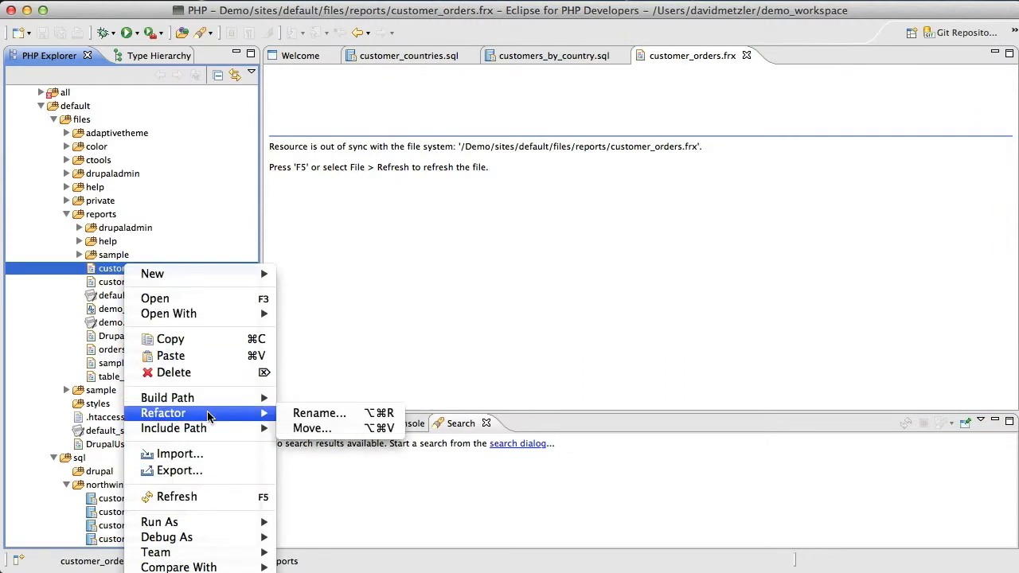
pyautogui.click(189, 496)
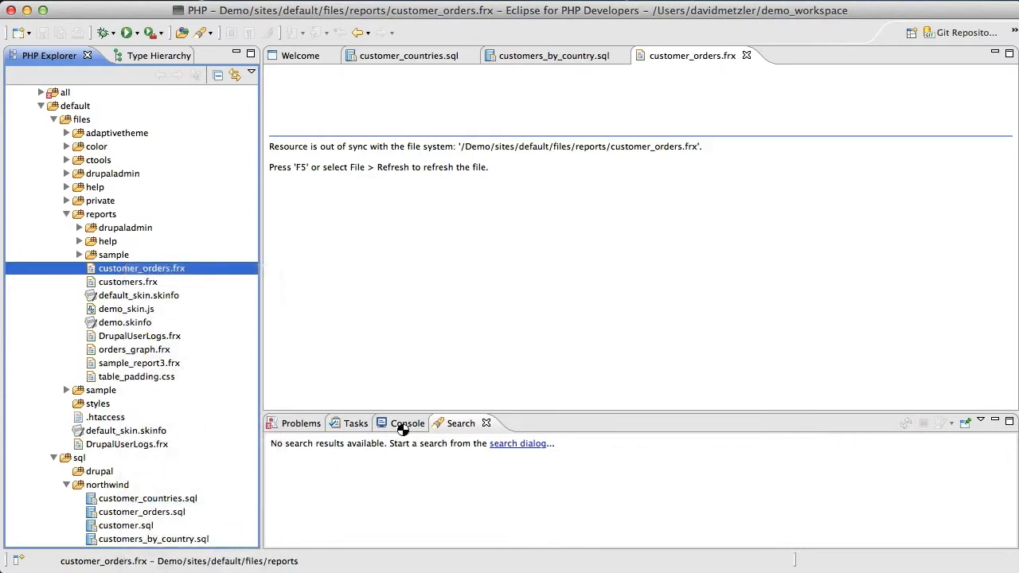
# Examine the country and customer frx:parm definitions in customer_orders.frx, especially their type attributes, and look through the remaining report markup.
pyautogui.scroll(-2, 478, 289)
pyautogui.scroll(2, 494, 239)
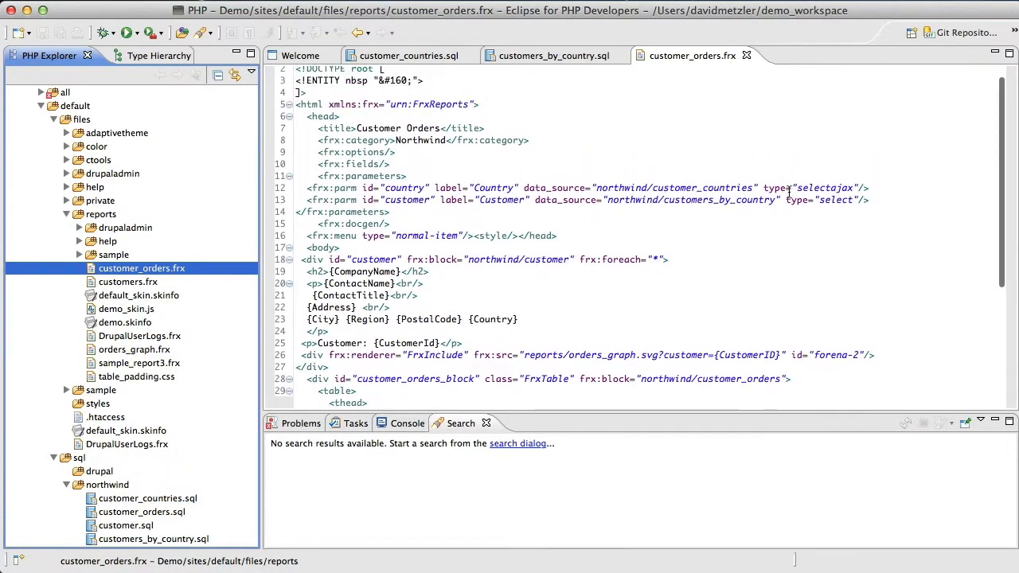
pyautogui.doubleClick(816, 188)
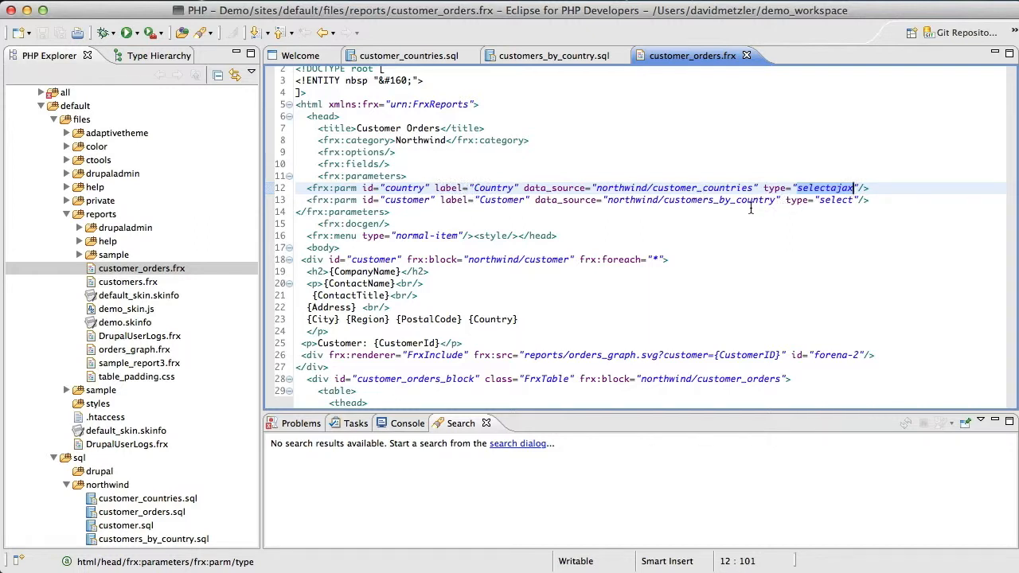
pyautogui.click(824, 193)
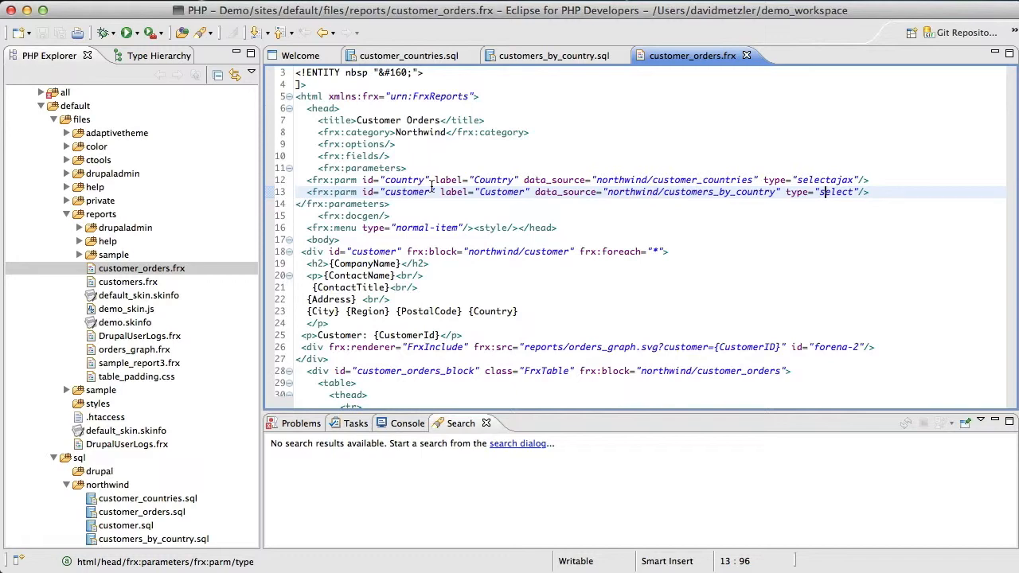
pyautogui.scroll(-5, 431, 187)
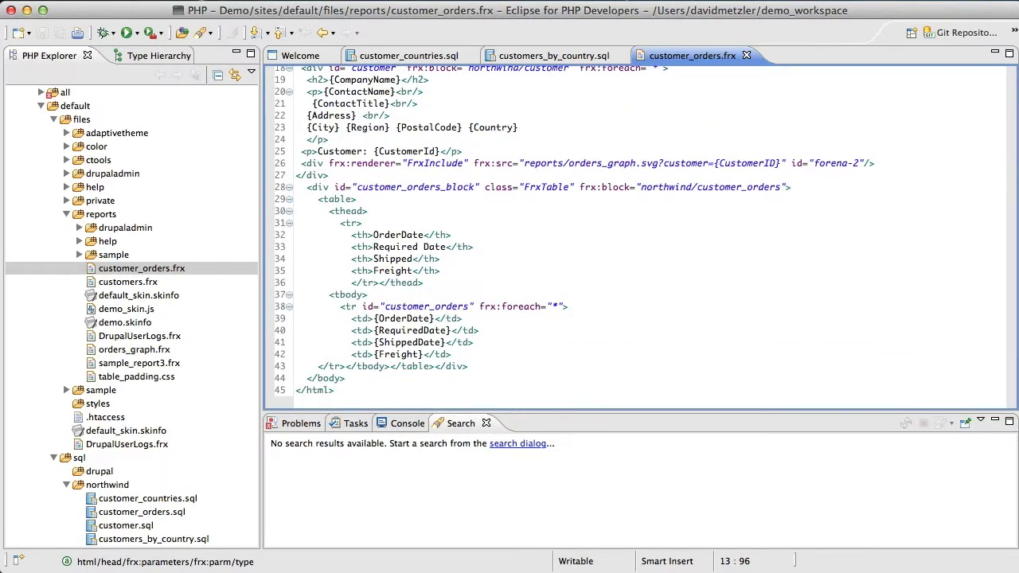